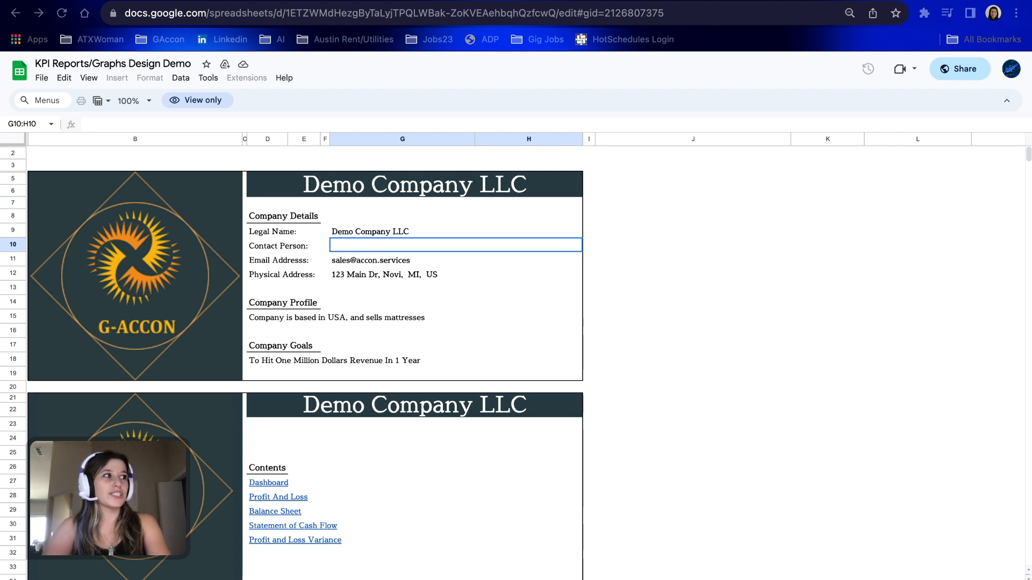
- Make a copy of the KPI Reports/Graphs Design v1 spreadsheet in My Drive, keeping the suggested name
scroll(306, 363, "down", 1)
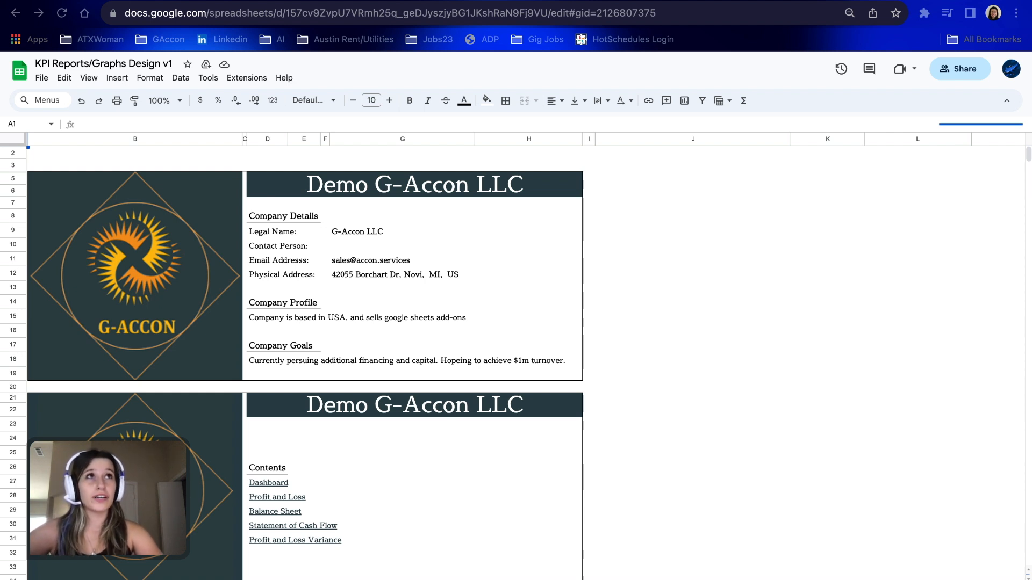
left_click(42, 80)
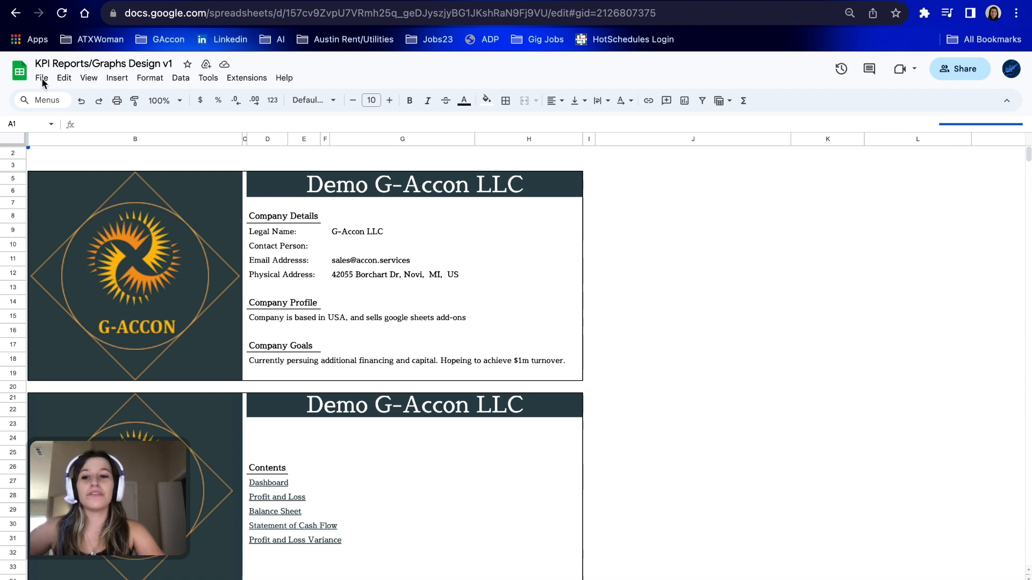
left_click(46, 78)
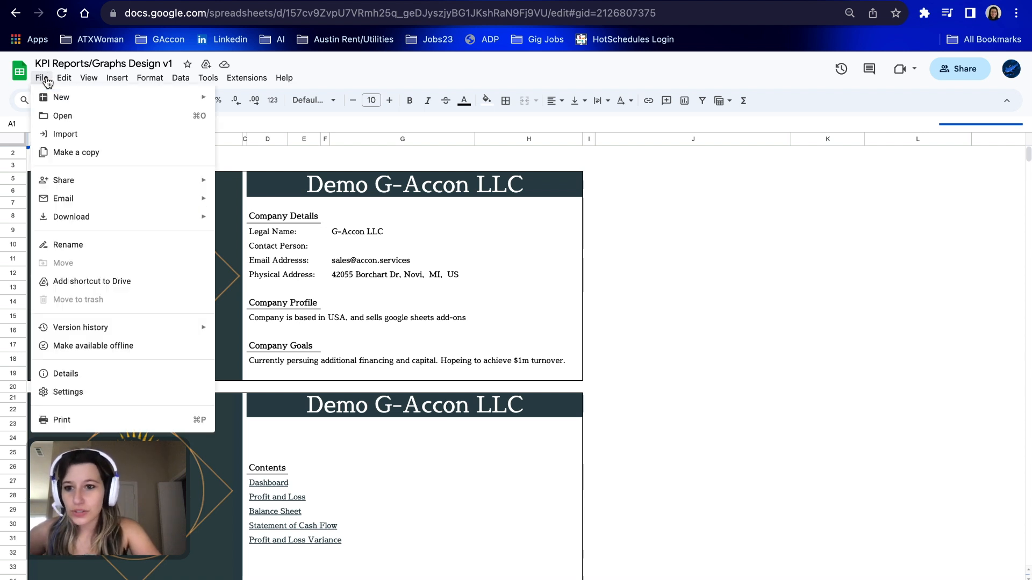
left_click(87, 153)
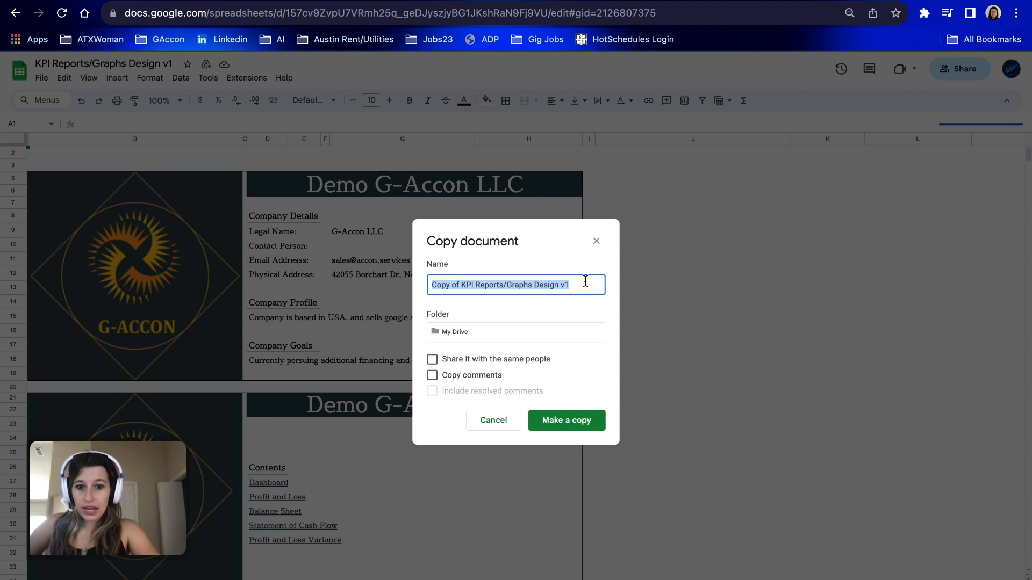
left_click(569, 421)
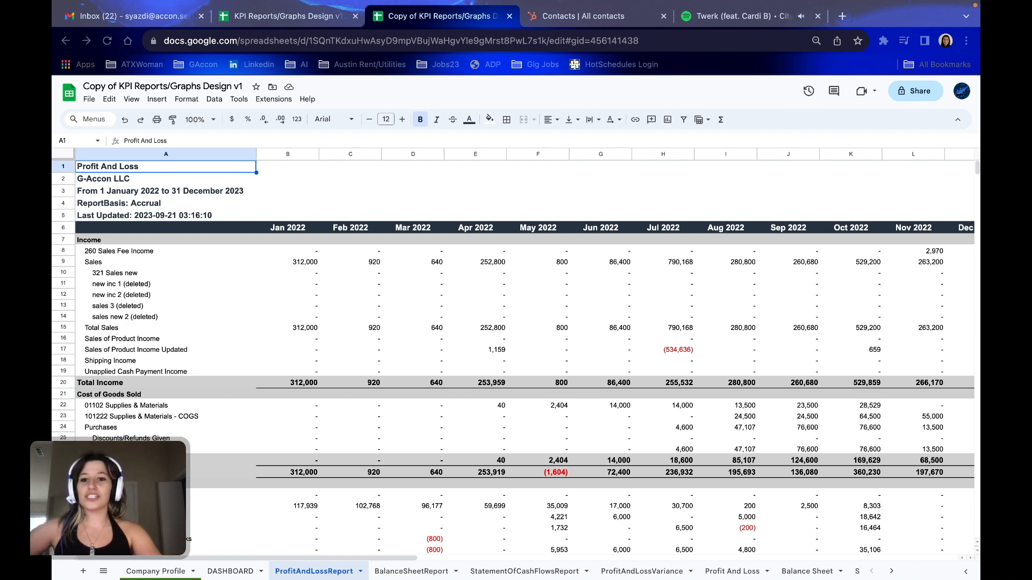
- Find the ProfitAndLossReport template in the G-Accon for QuickBooks Cloud Template Library with the keyword KPI and execute it on the ProfitAndLossReport sheet
left_click(274, 99)
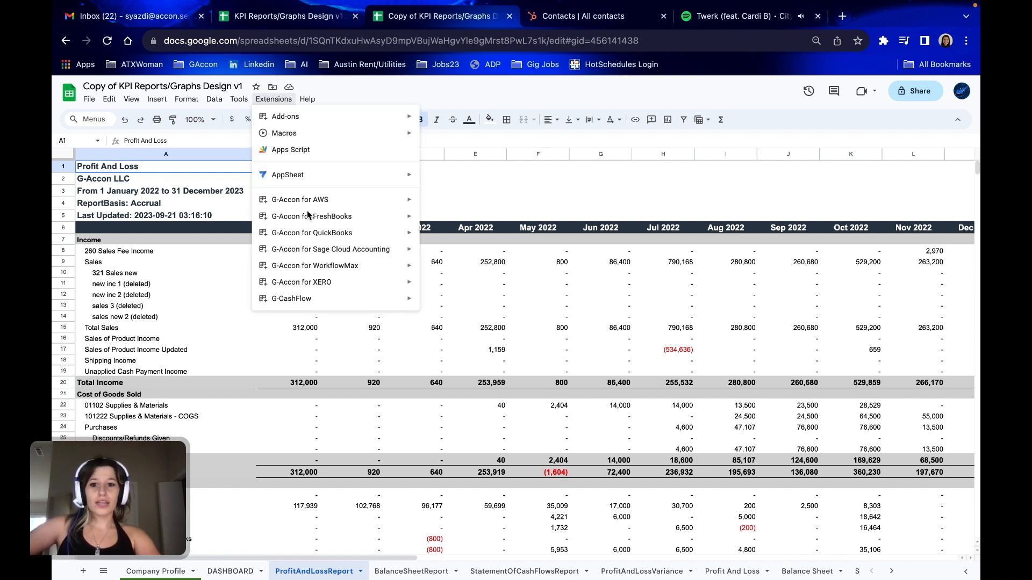
mouse_move(309, 235)
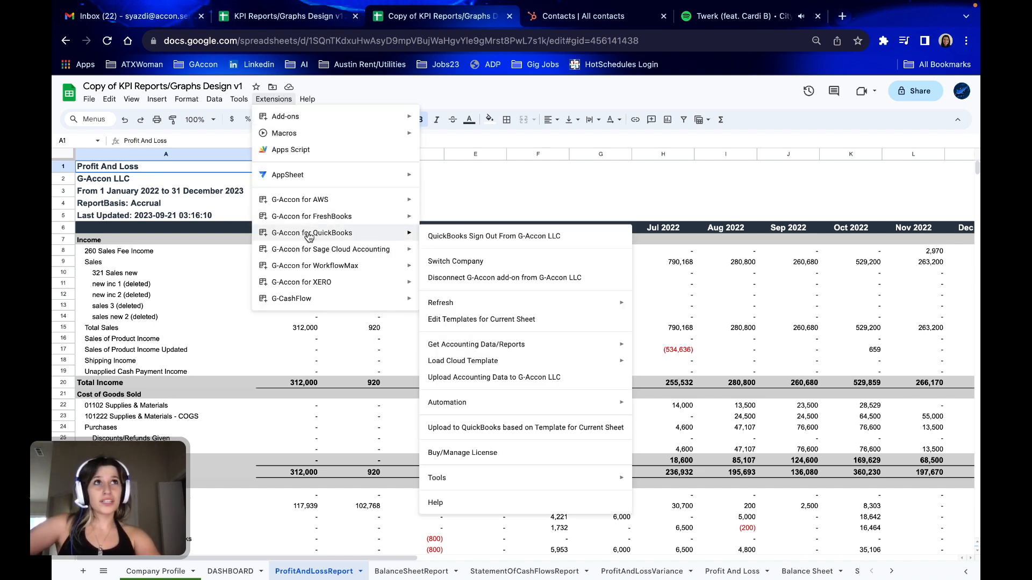
mouse_move(472, 364)
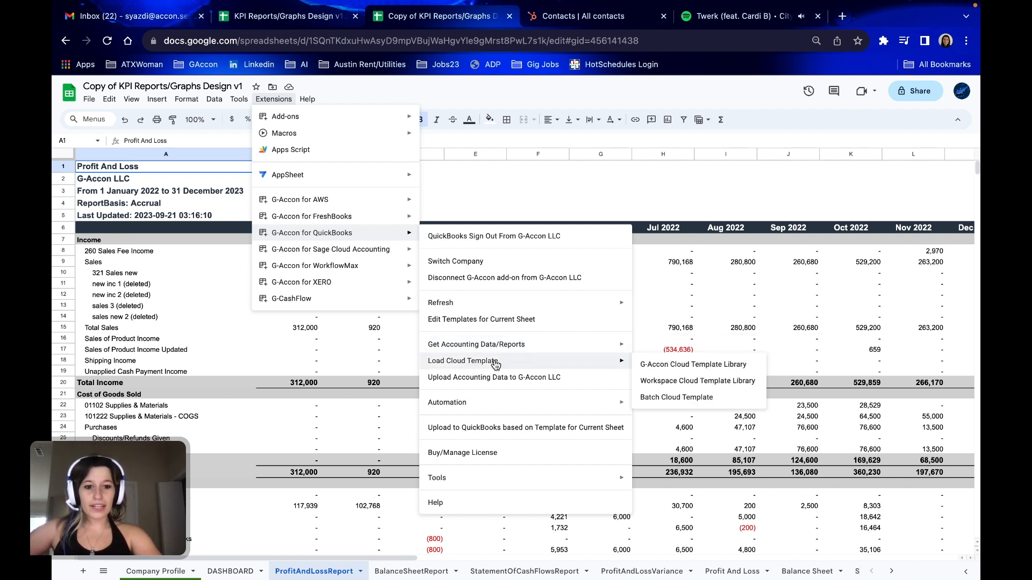
left_click(651, 366)
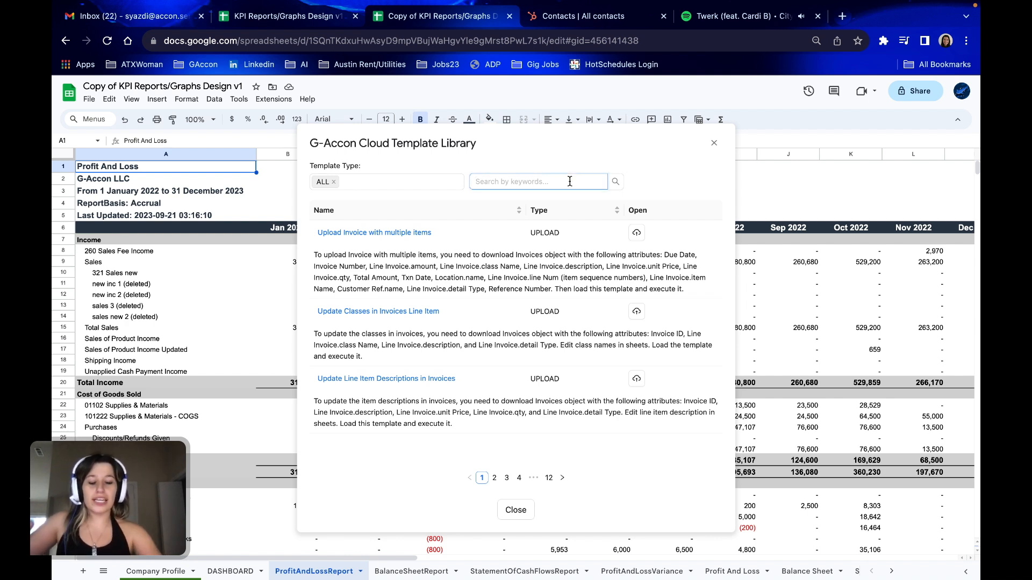
type("KPI Pa")
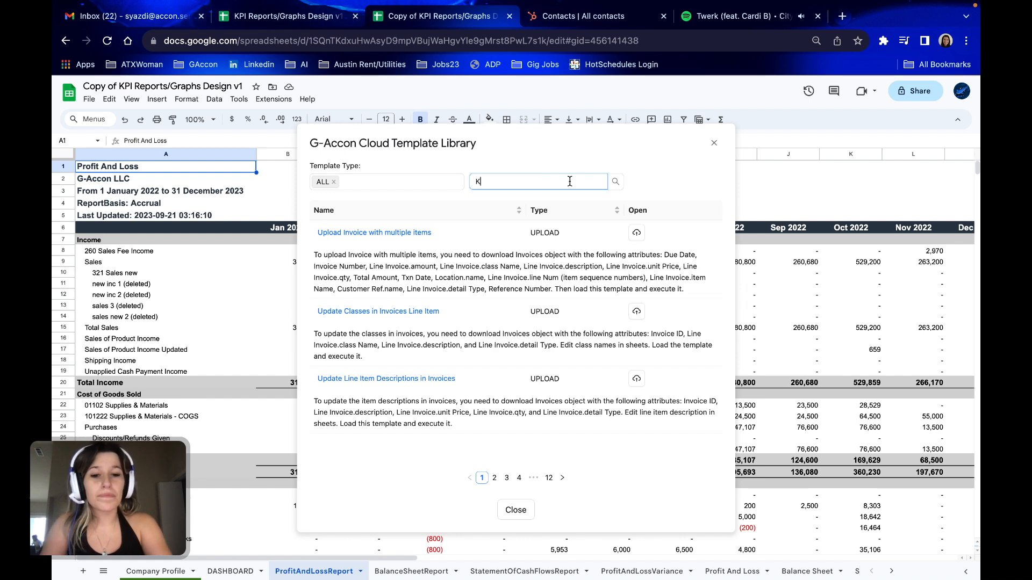
key("BackSpace")
key("BackSpace")
key("BackSpace")
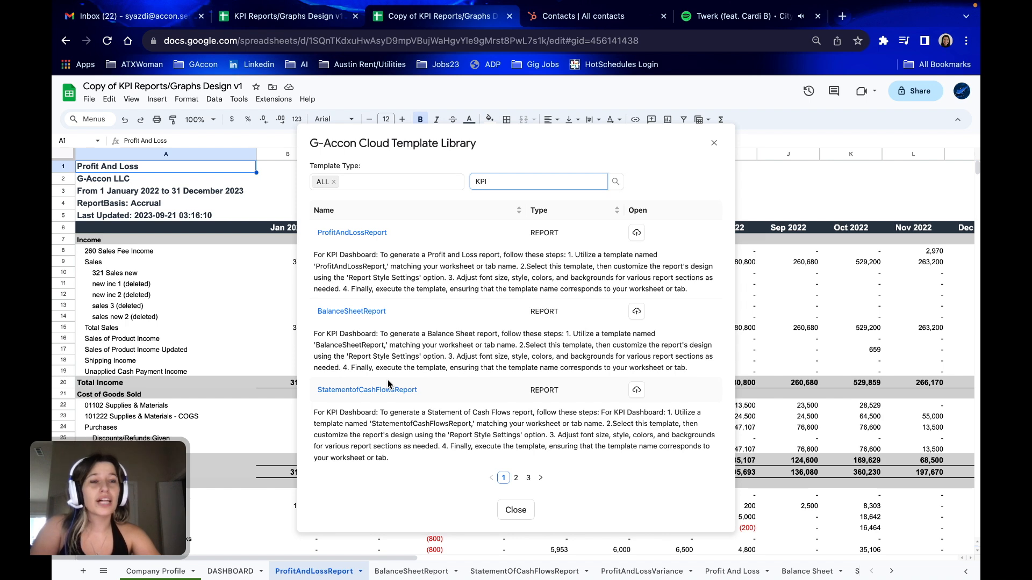
left_click(366, 233)
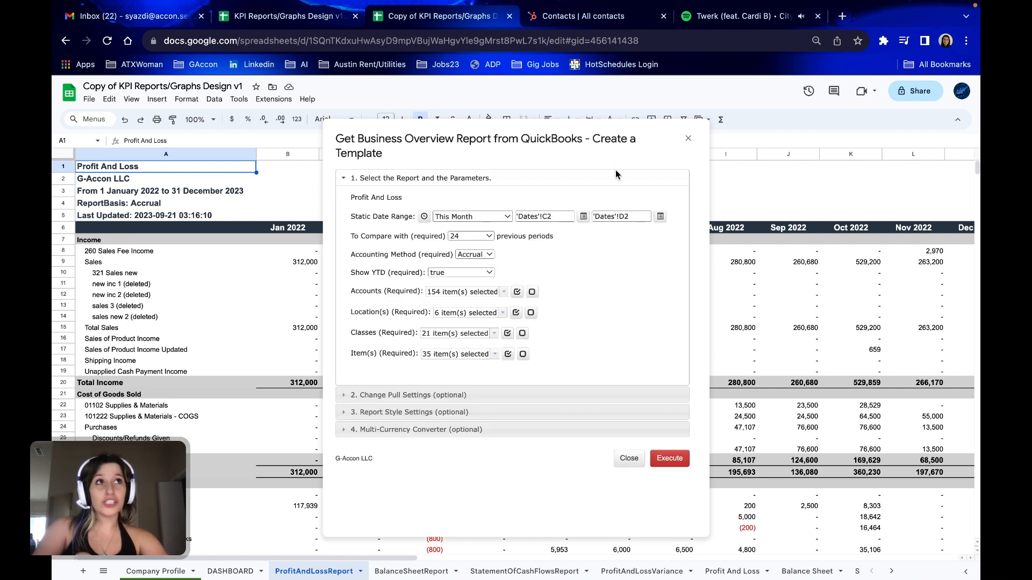
left_click(679, 461)
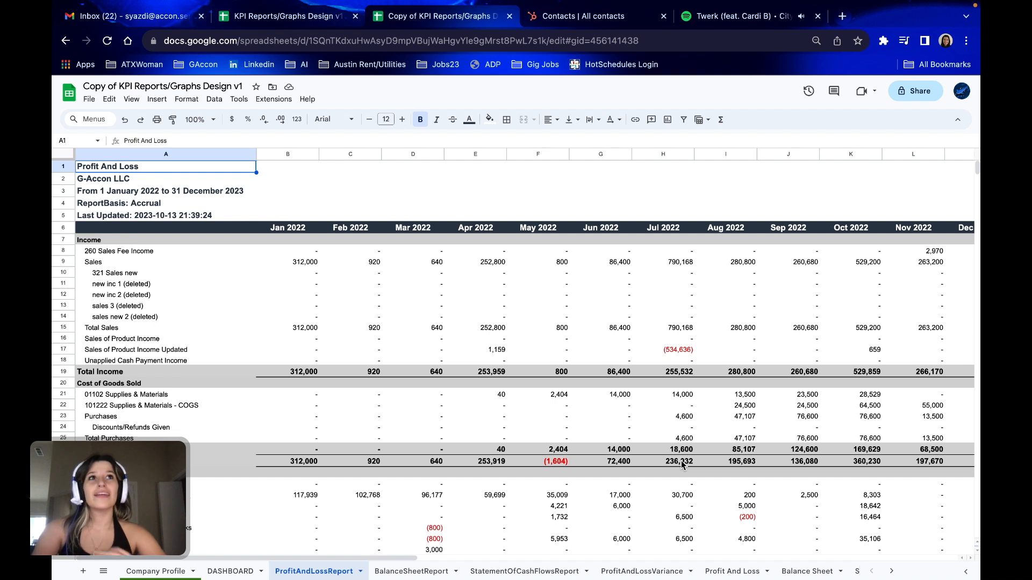
- On the BalanceSheetReport sheet, find the BalanceSheetReport template in the G-Accon Cloud Template Library with the keyword KPI and execute it
left_click(420, 574)
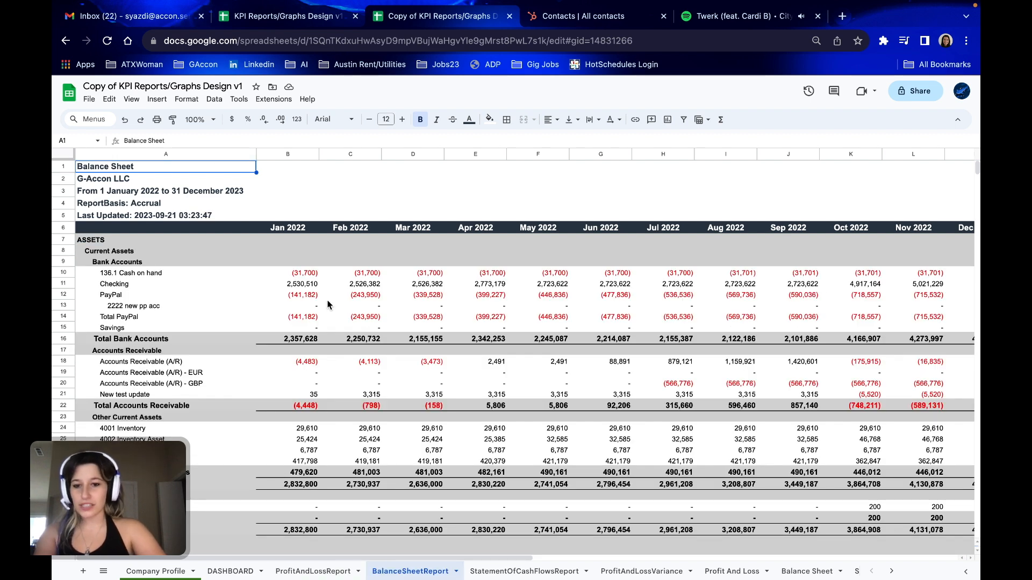
left_click(283, 101)
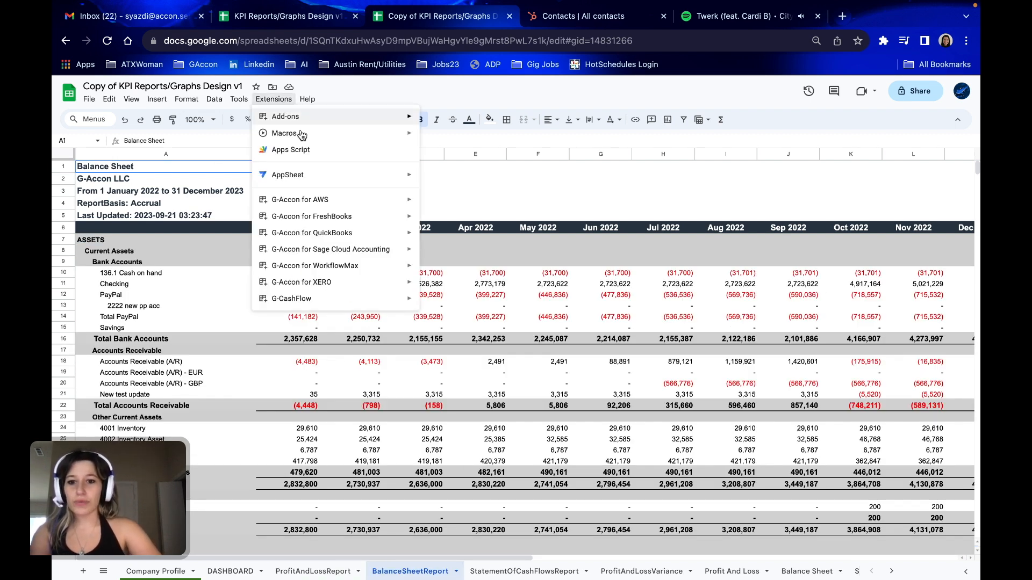
mouse_move(330, 236)
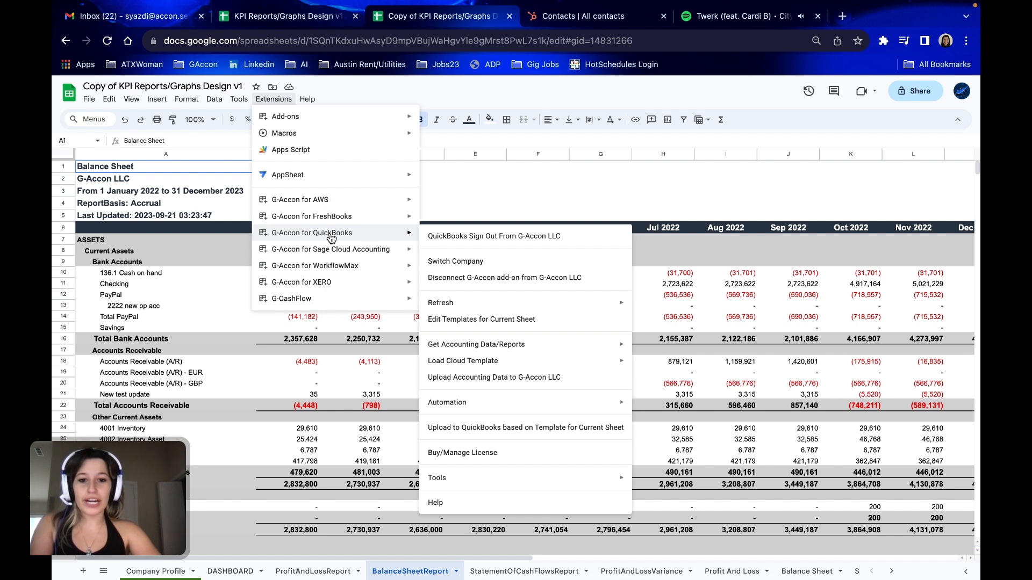
mouse_move(480, 363)
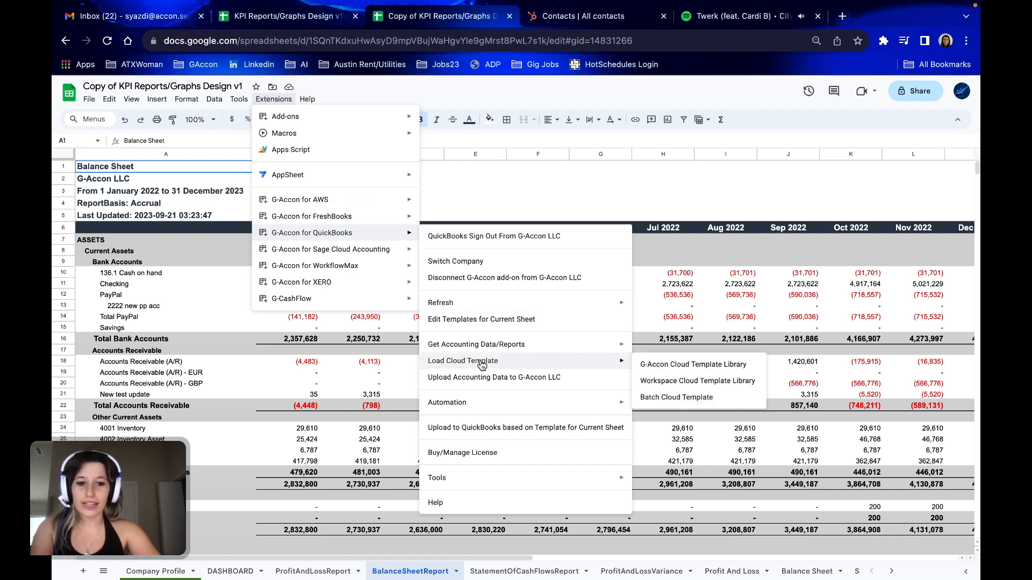
left_click(644, 367)
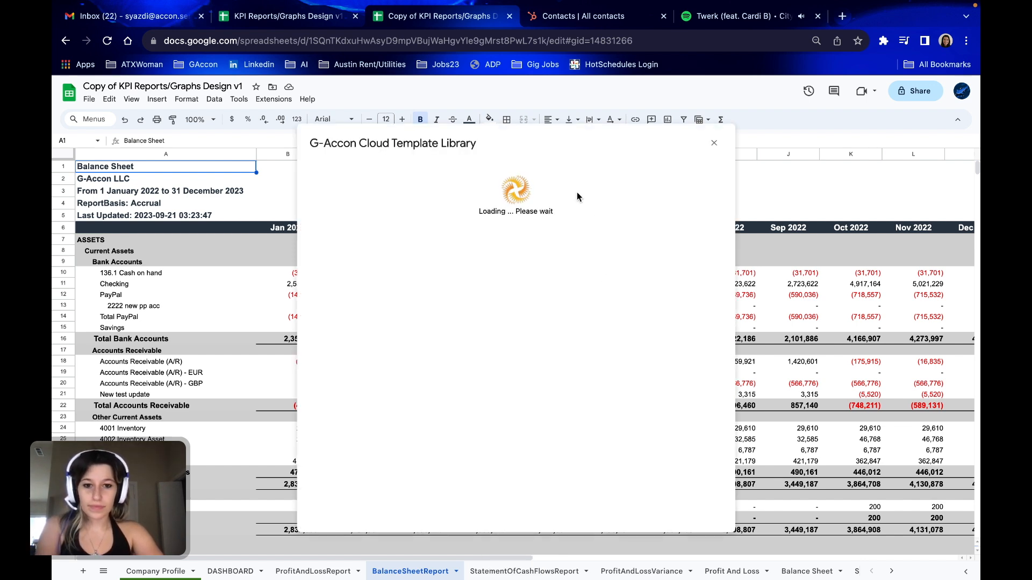
left_click(544, 183)
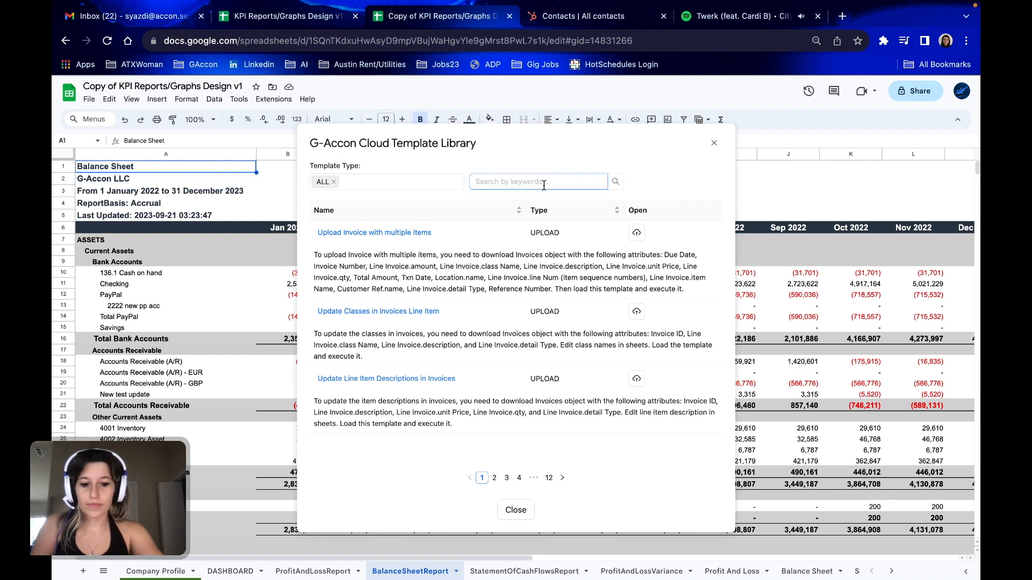
type("KPI")
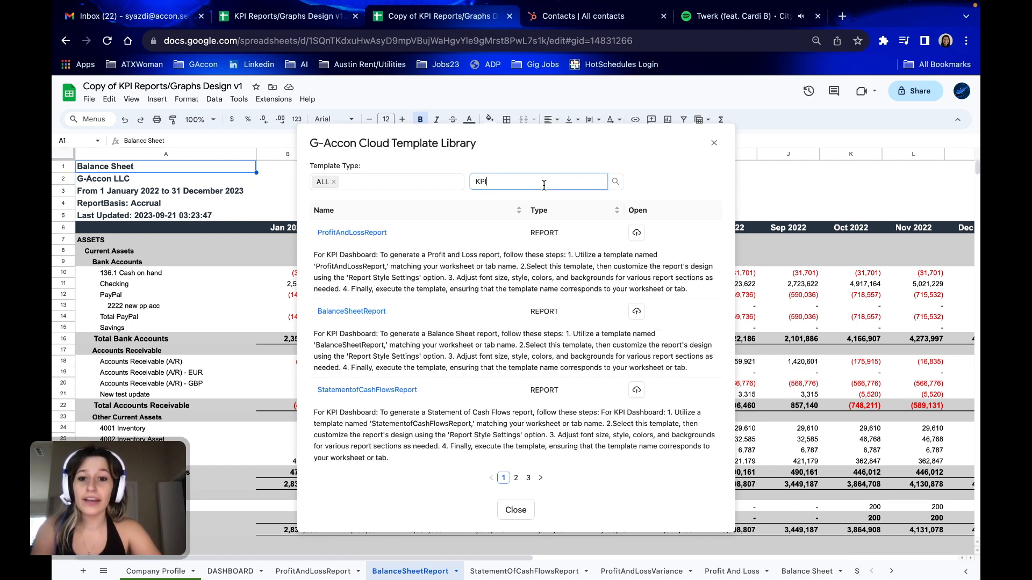
left_click(357, 313)
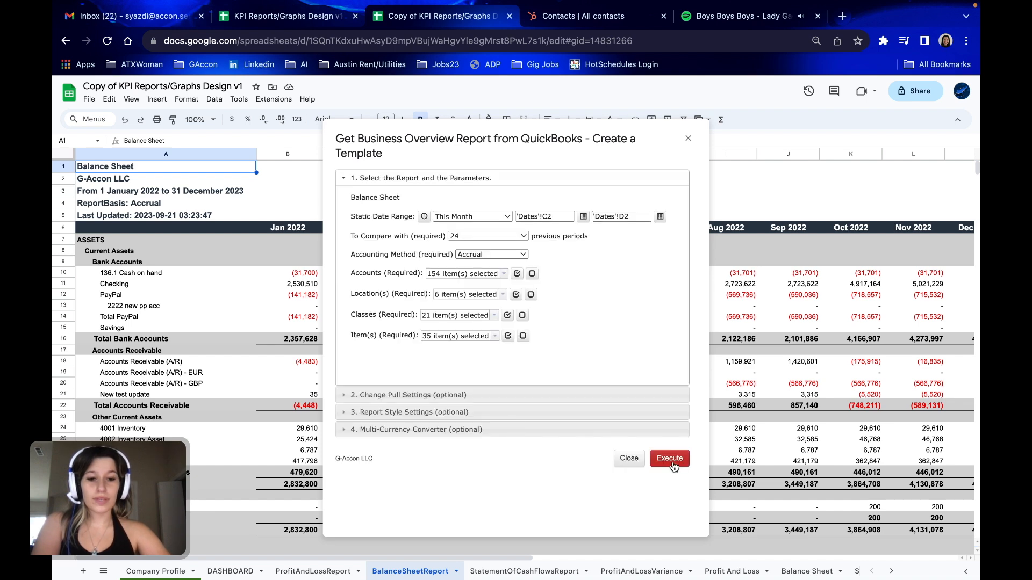
left_click(672, 460)
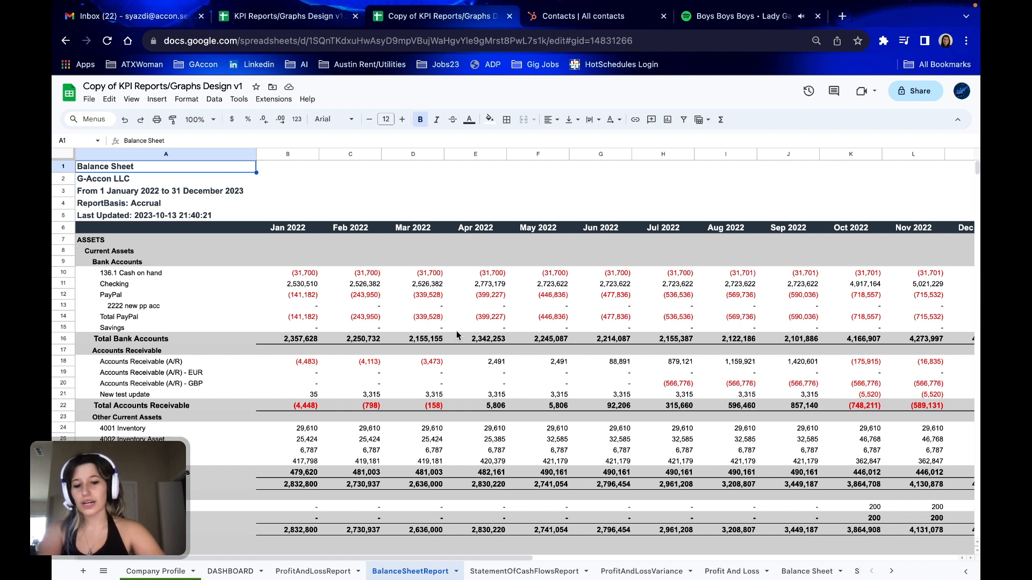
- Look through the remaining sheets, from the cash flow, variance and summary reports to Dates, Total Data and Company Profile
left_click(545, 572)
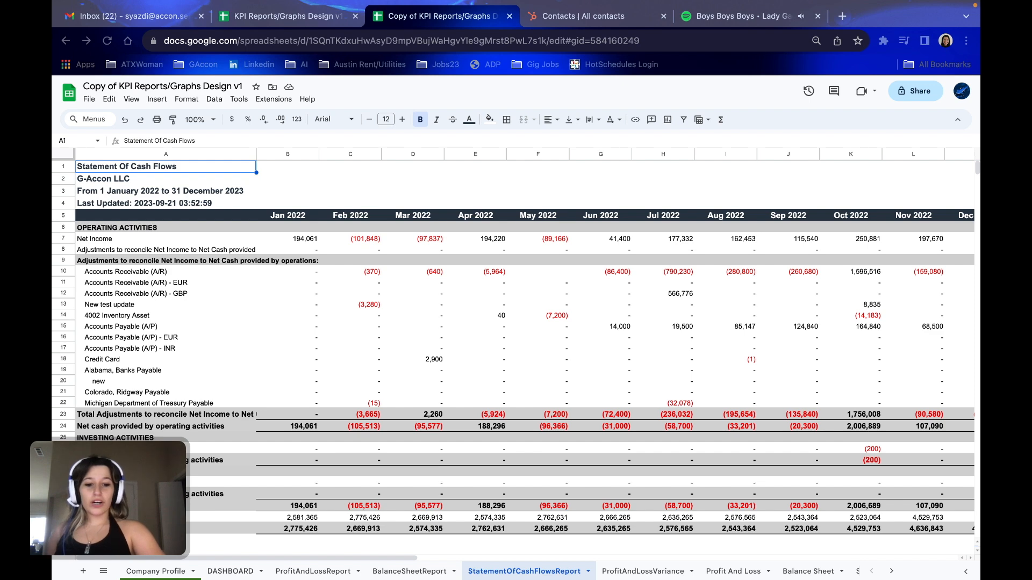
left_click(641, 571)
left_click(732, 573)
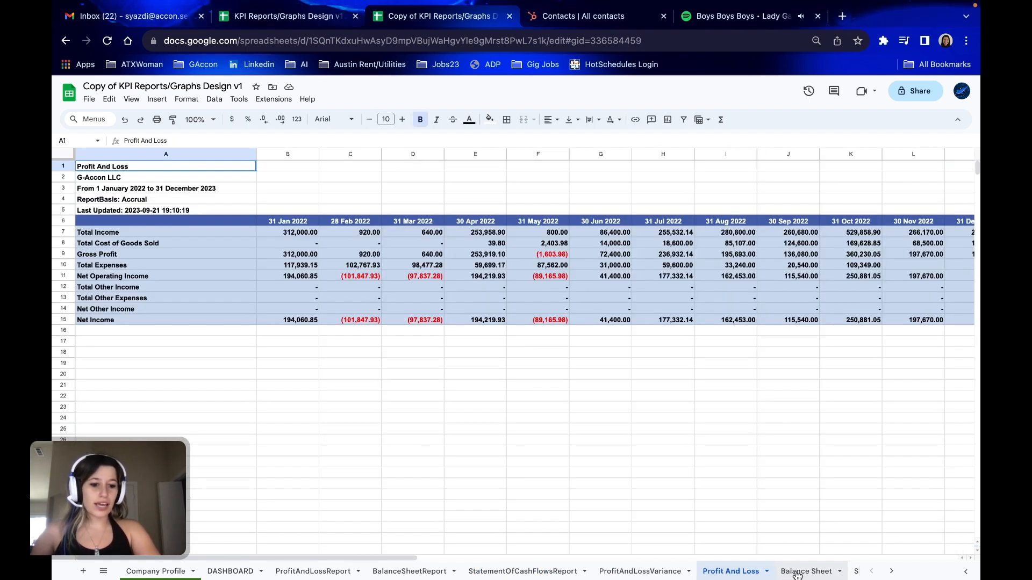
left_click(806, 571)
left_click(890, 571)
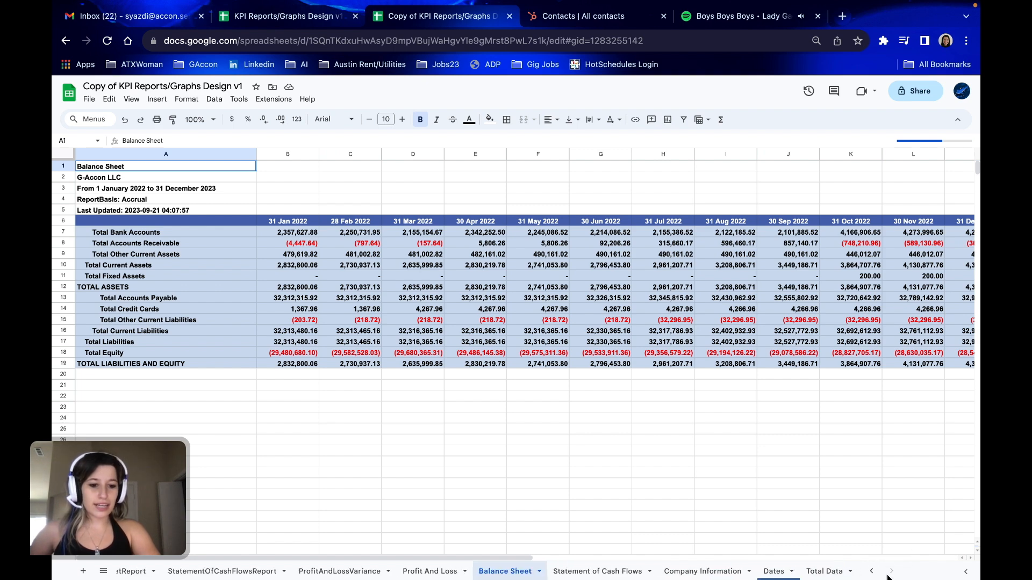
left_click(775, 572)
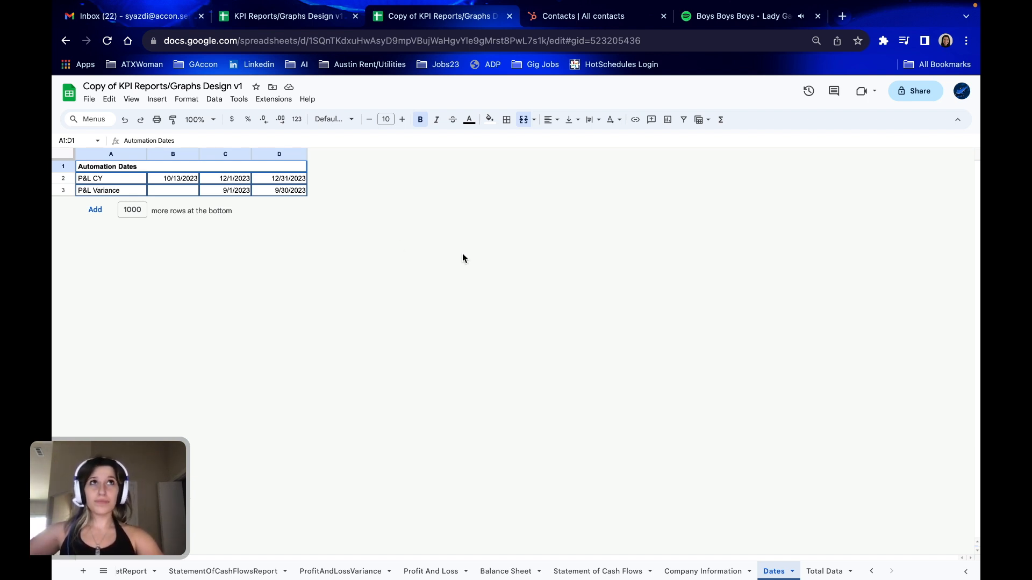
left_click(821, 573)
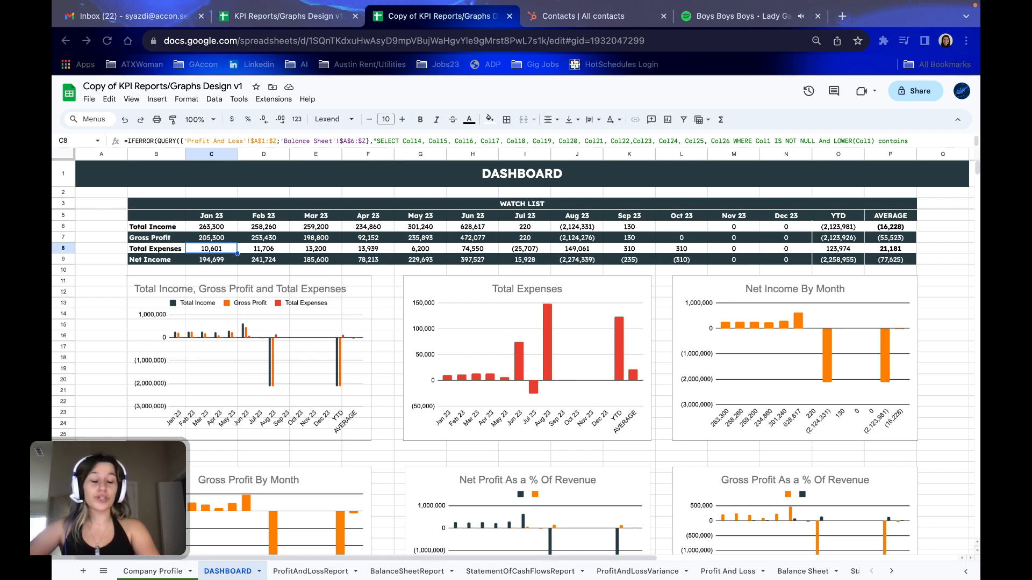
left_click(154, 571)
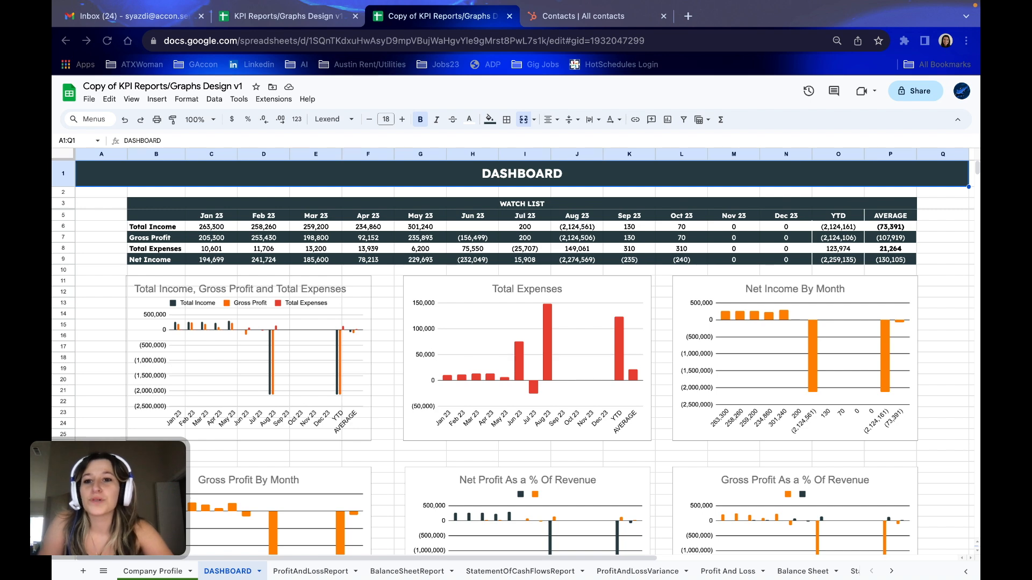
- Start a new G-Accon for QuickBooks automation workflow named KPI Data Refresh, with active status and no description
left_click(272, 100)
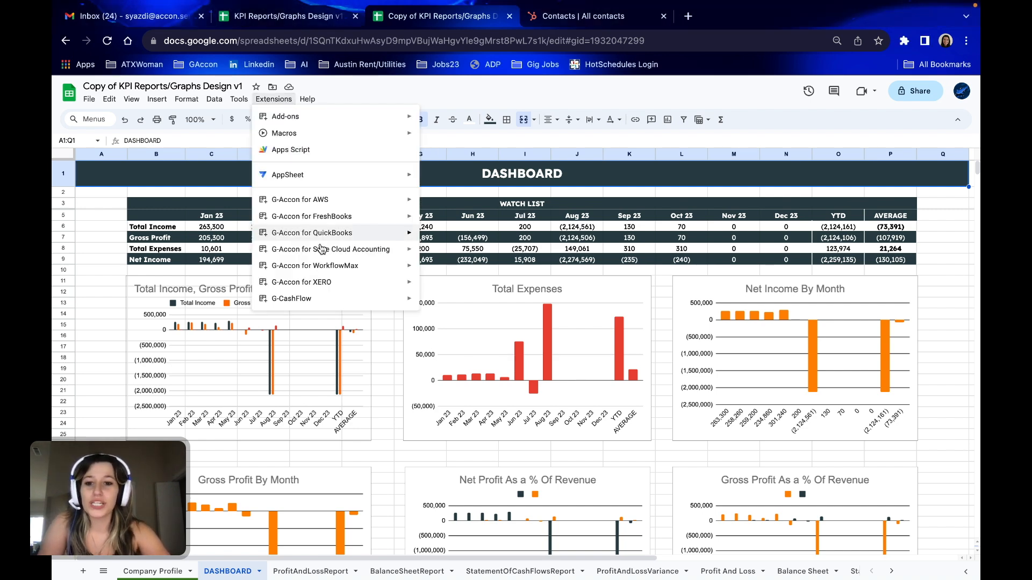
mouse_move(323, 236)
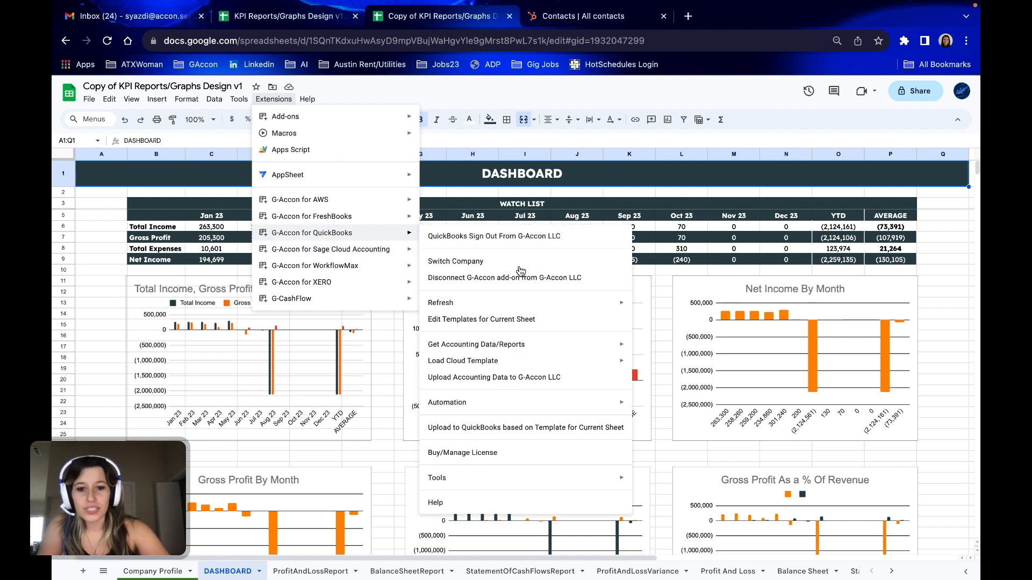
mouse_move(489, 407)
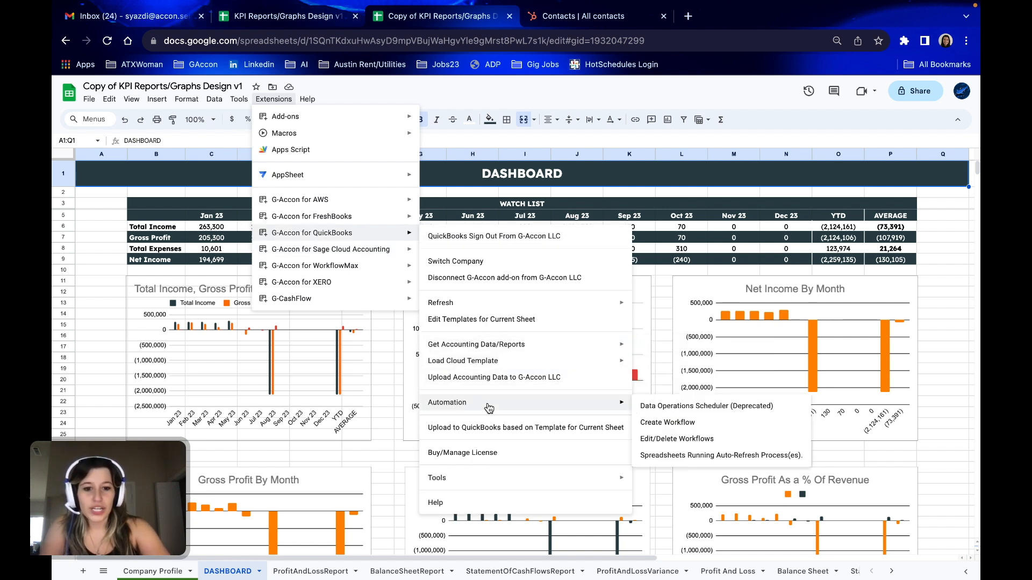
left_click(668, 423)
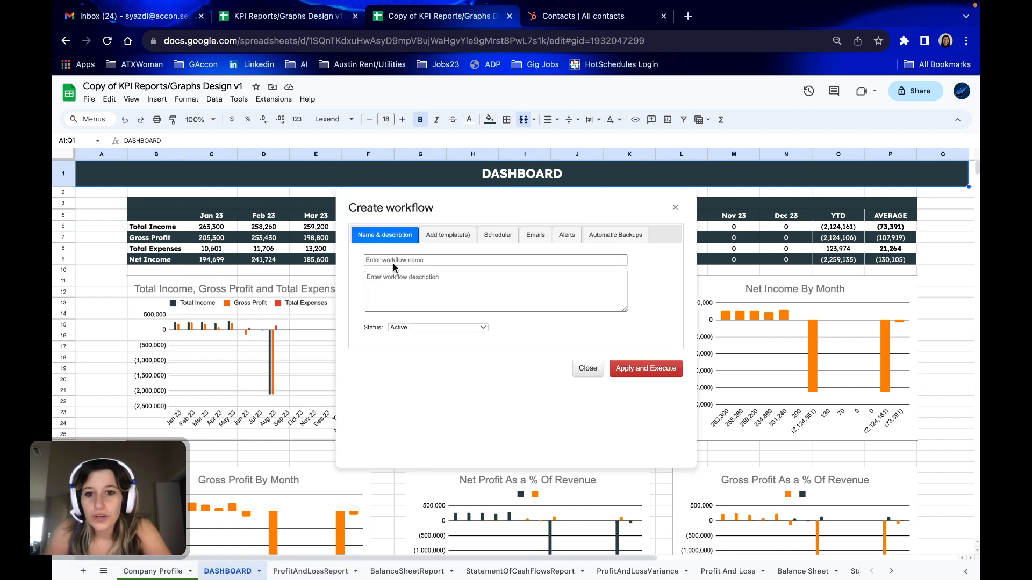
left_click(391, 262)
type("KPI")
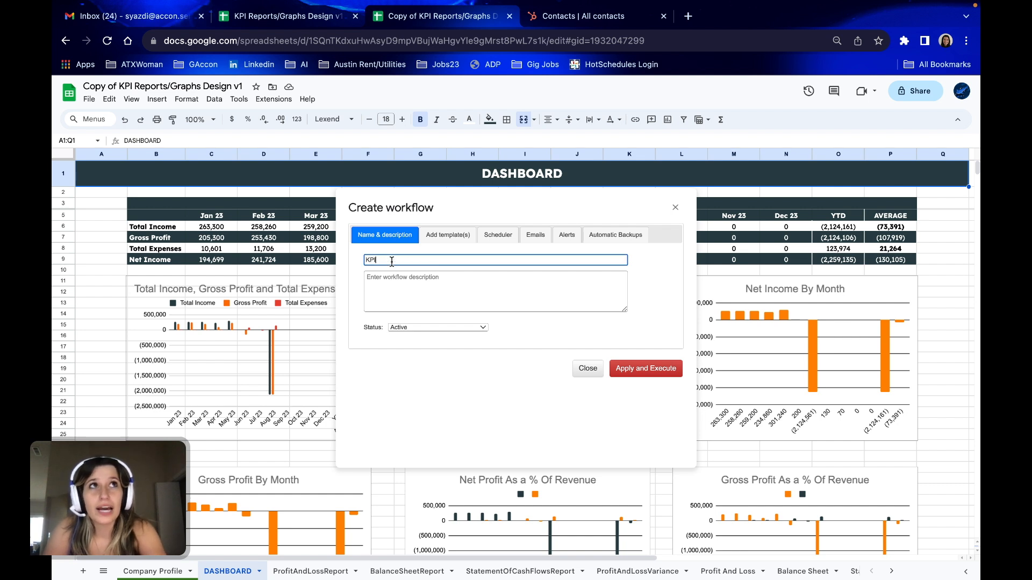
type(" Data Refresh")
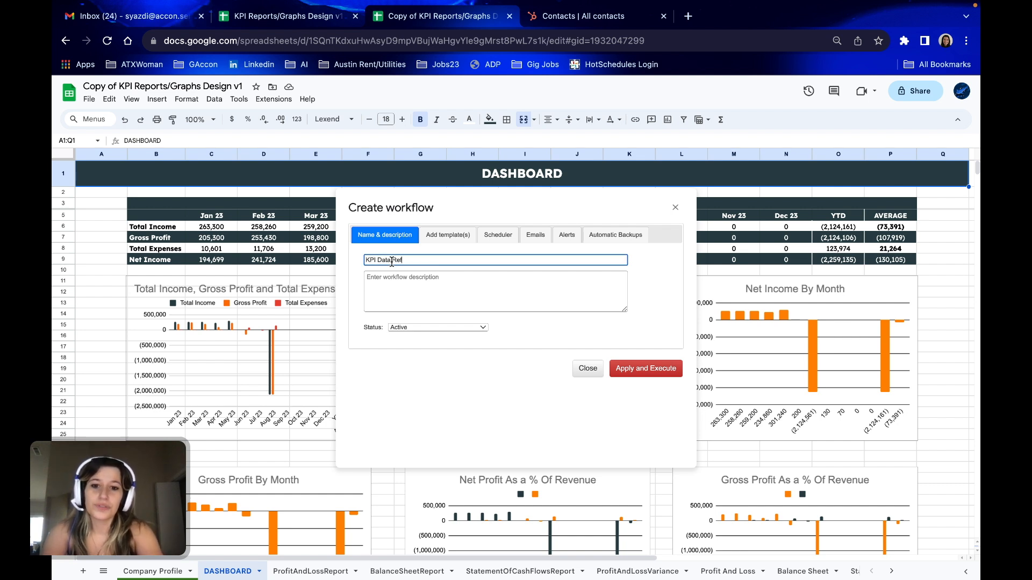
left_click(451, 285)
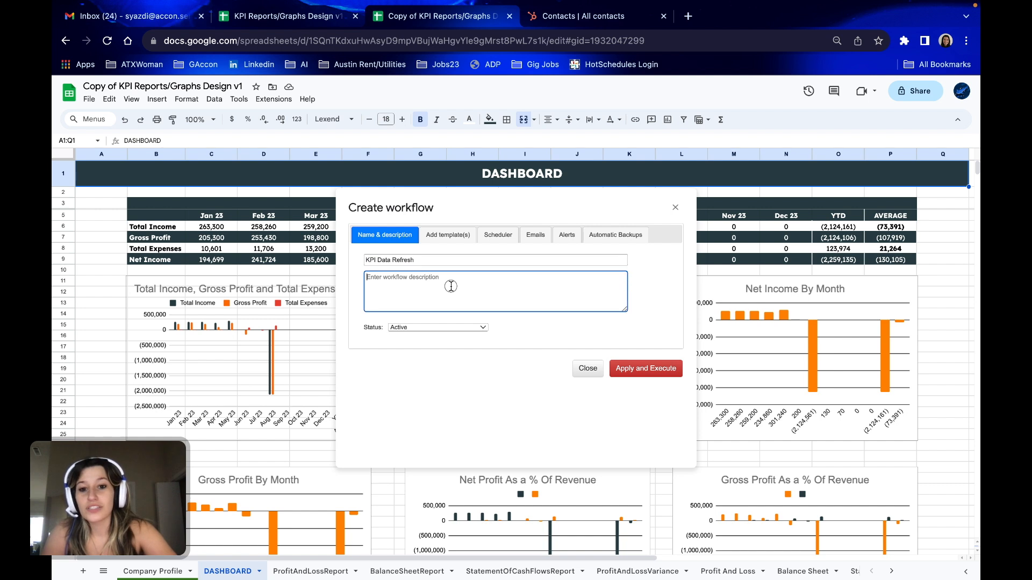
- Add every report template to the workflow, from ProfitAndLossReport to Statement of Cash Flows, leaving out the Company Information query
left_click(449, 247)
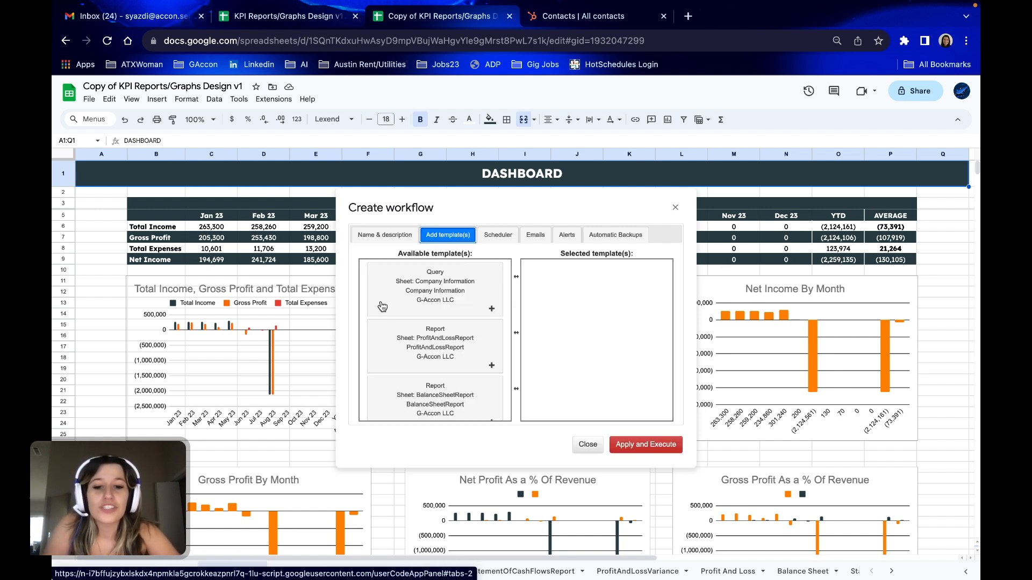
scroll(484, 324, "down", 1)
left_click(484, 326)
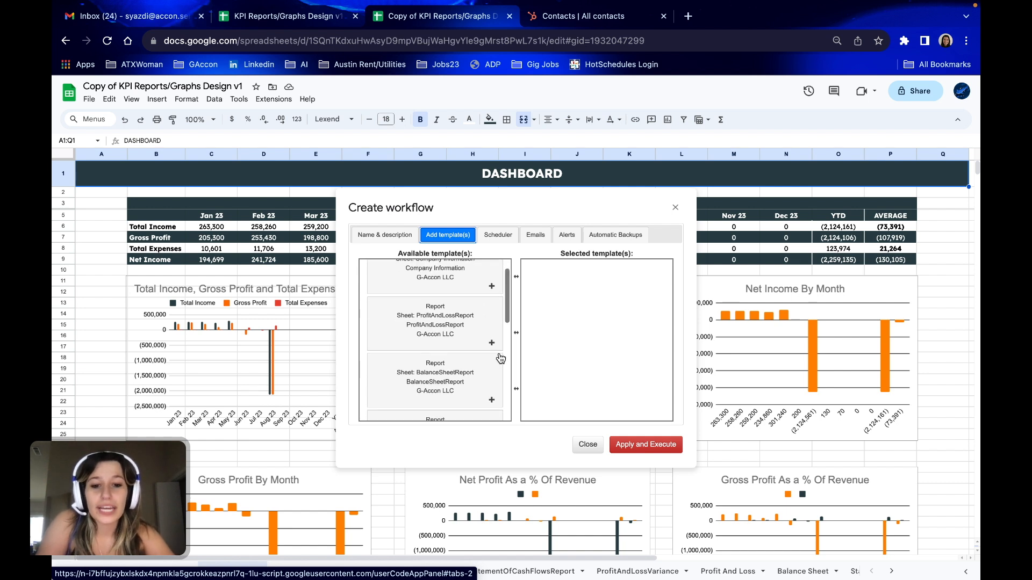
left_click(491, 344)
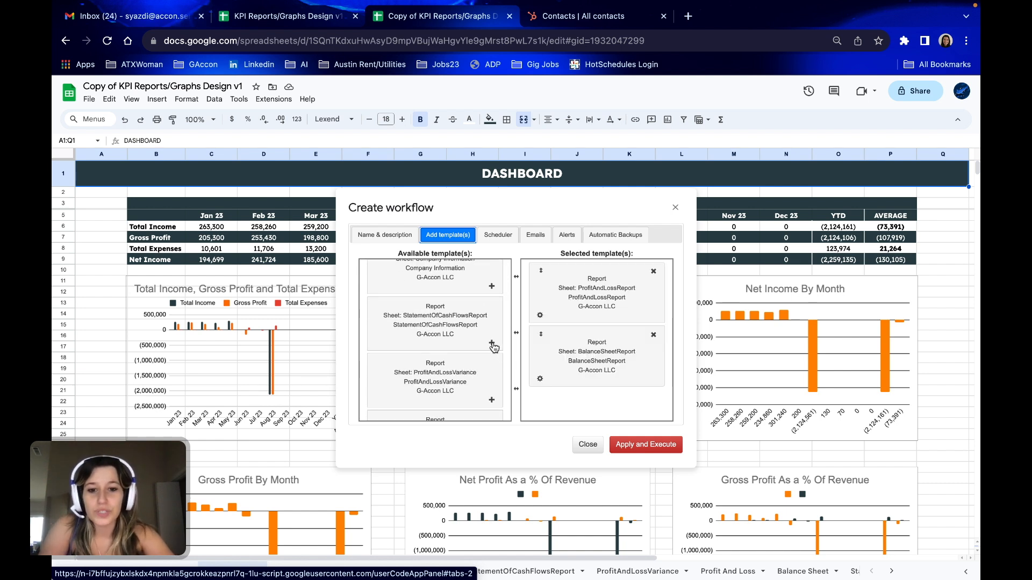
left_click(491, 344)
left_click(491, 344)
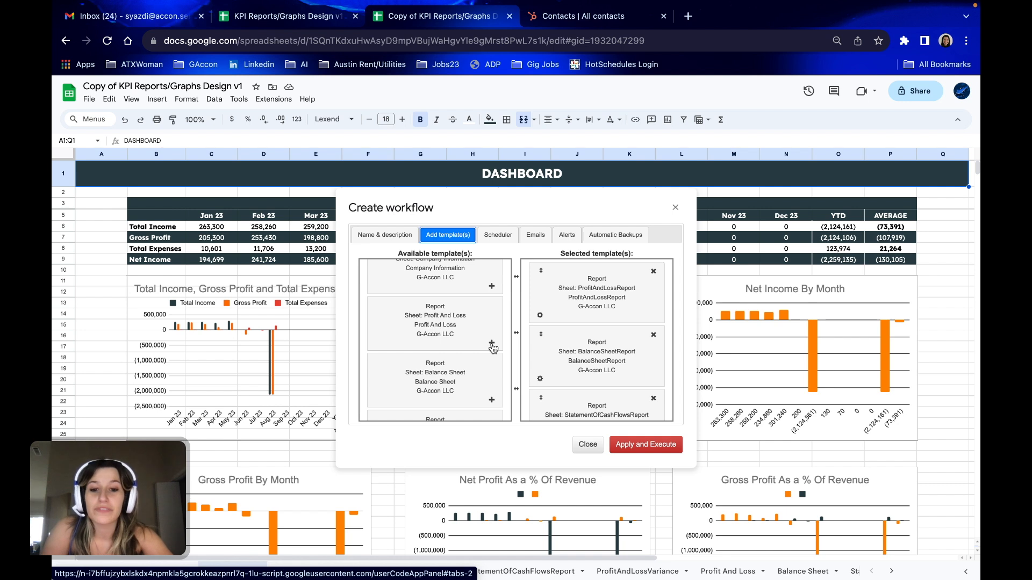
left_click(493, 344)
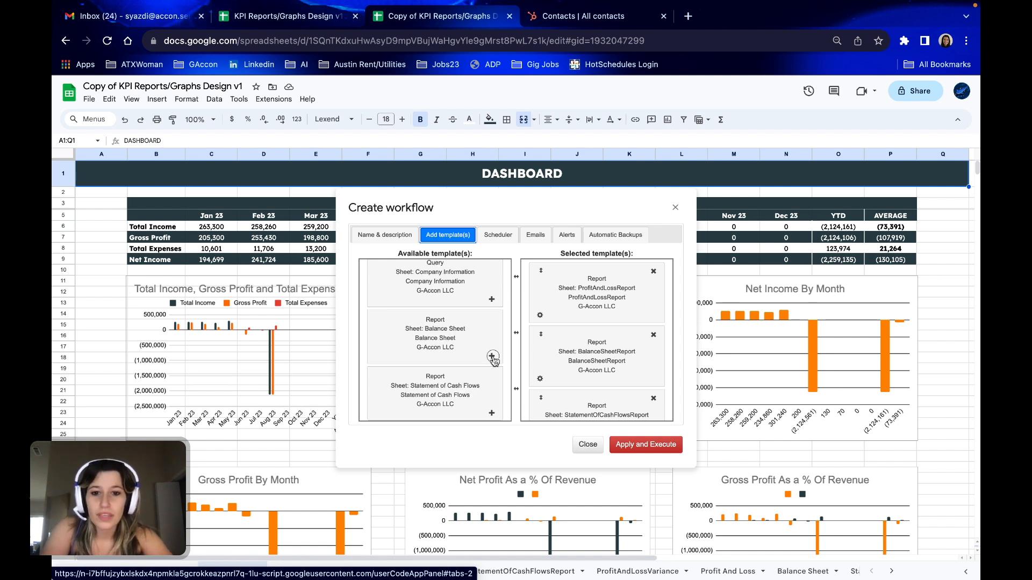
left_click(492, 356)
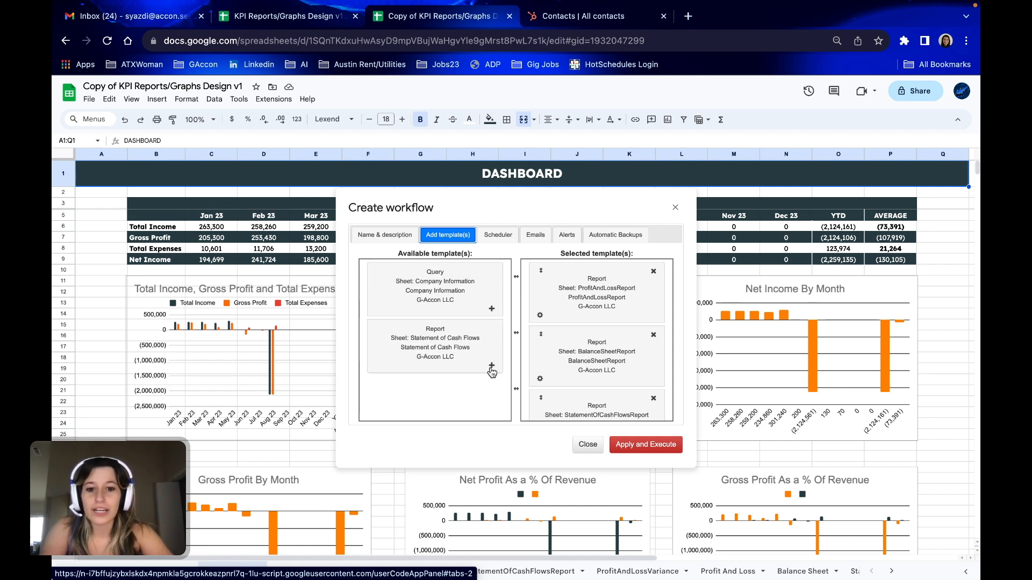
left_click(491, 367)
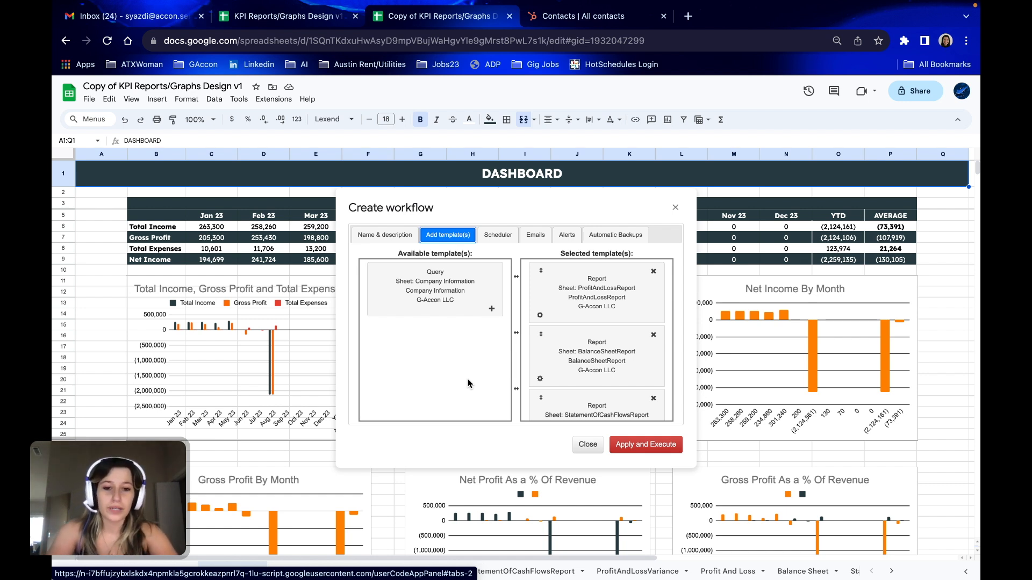
- Schedule the workflow to run daily around 9 a.m., keeping the log of automatic operations on
left_click(509, 235)
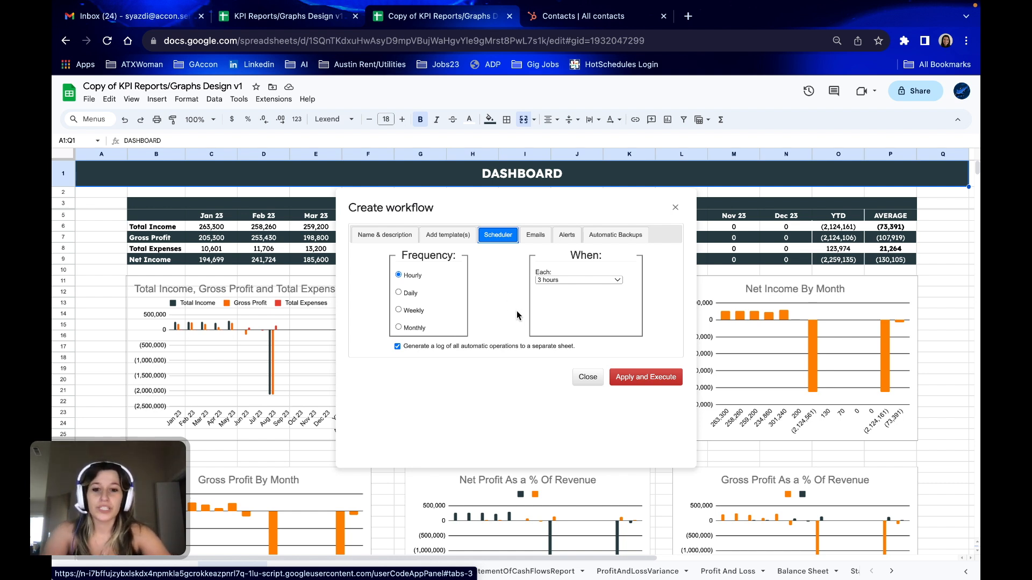
left_click(399, 293)
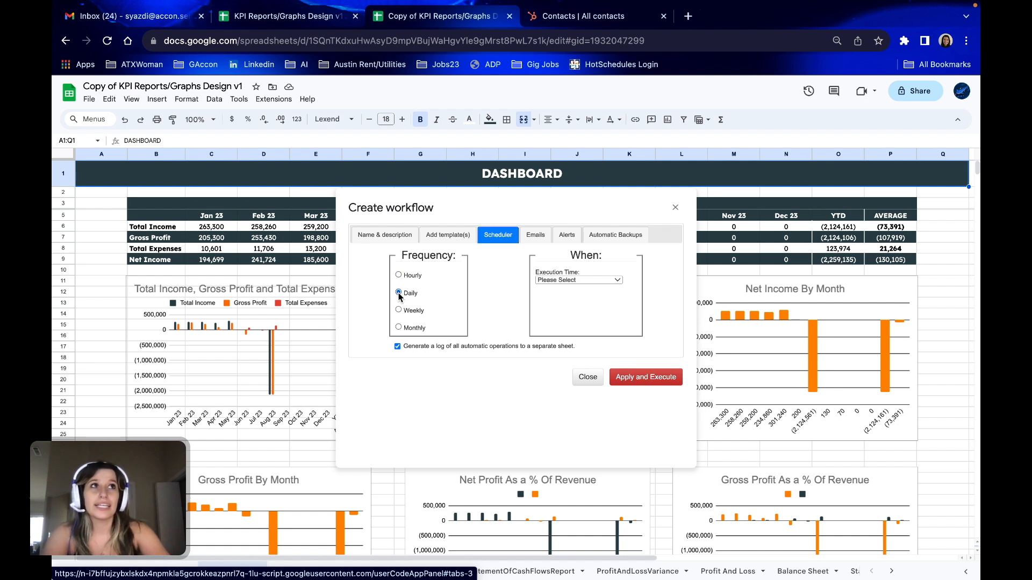
left_click(589, 280)
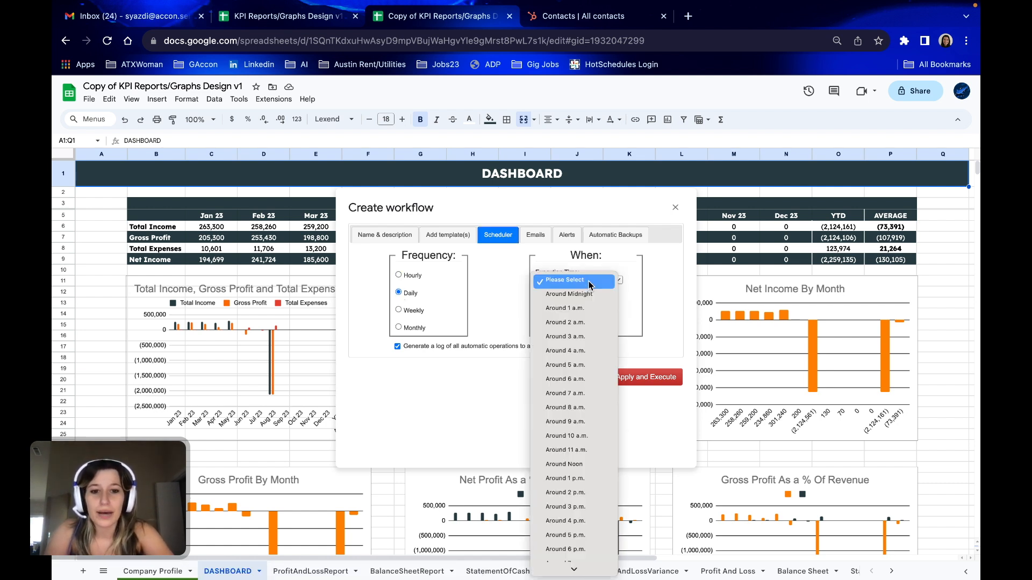
left_click(588, 424)
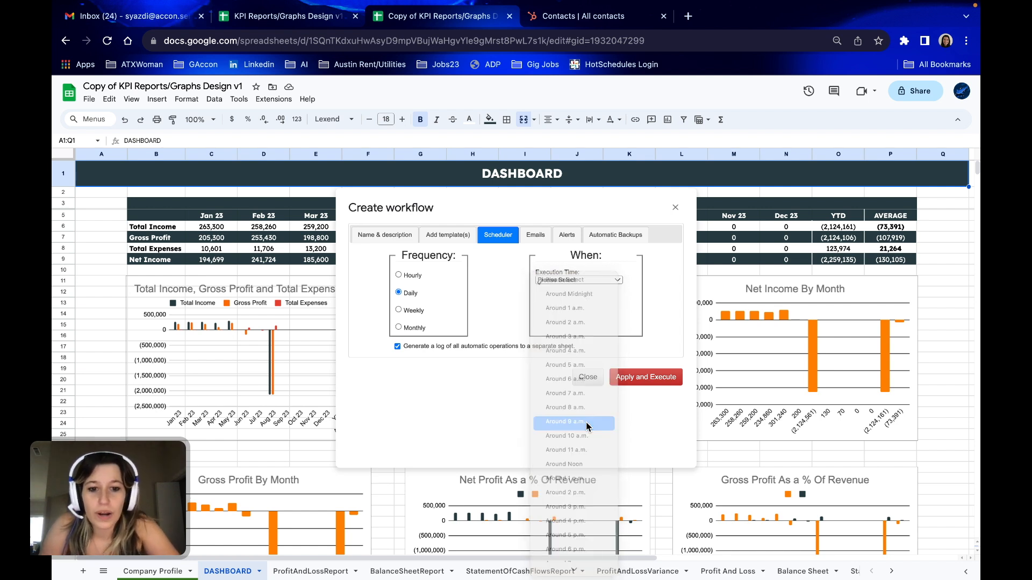
left_click(495, 309)
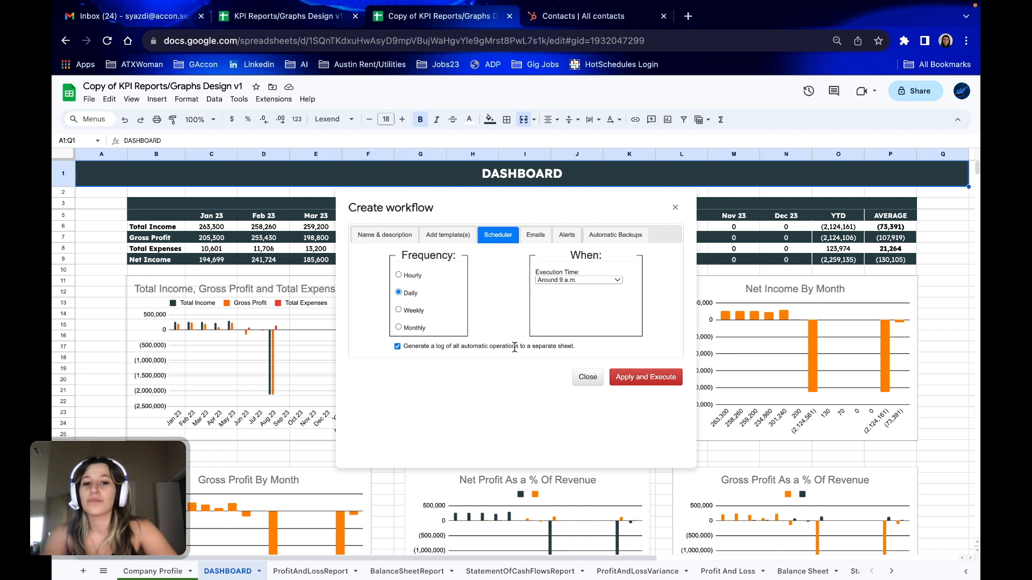
- Check the workflow's email and alert settings without adding any, and apply and execute the workflow
left_click(534, 237)
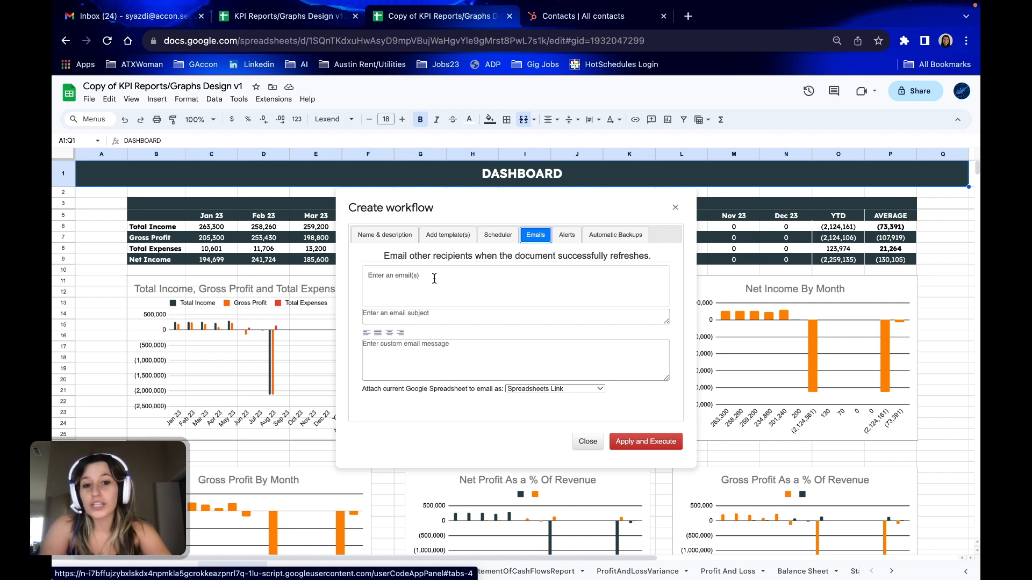
left_click(571, 236)
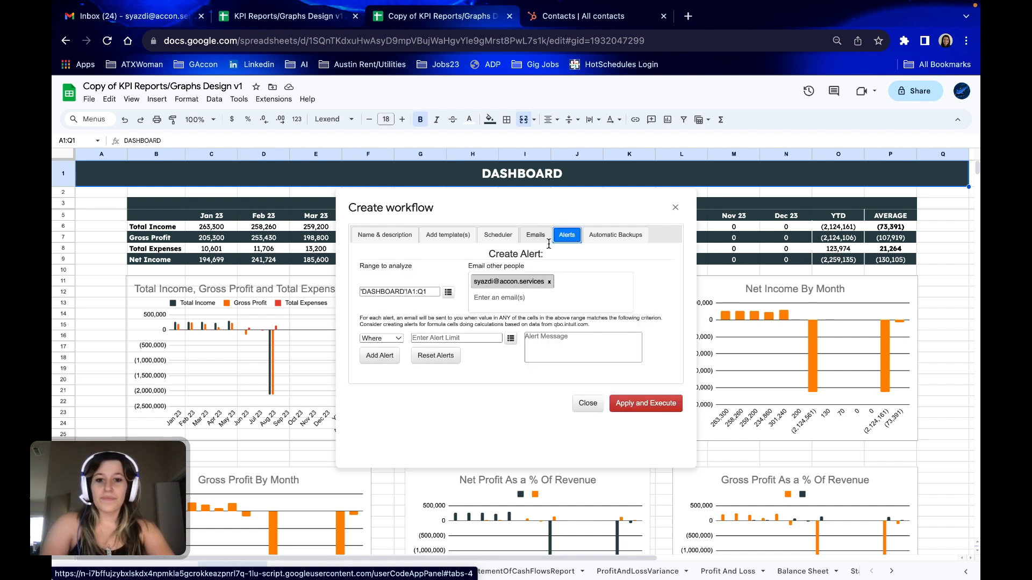
left_click(667, 404)
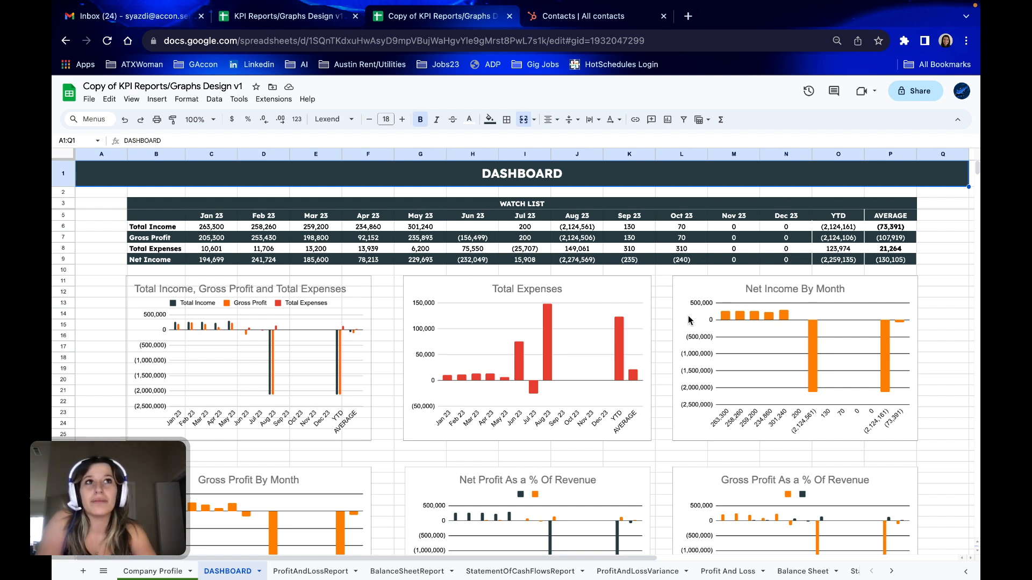
- Hide the Profit And Loss, Balance Sheet and Statement of Cash Flows summary sheets
scroll(515, 344, "down", 3)
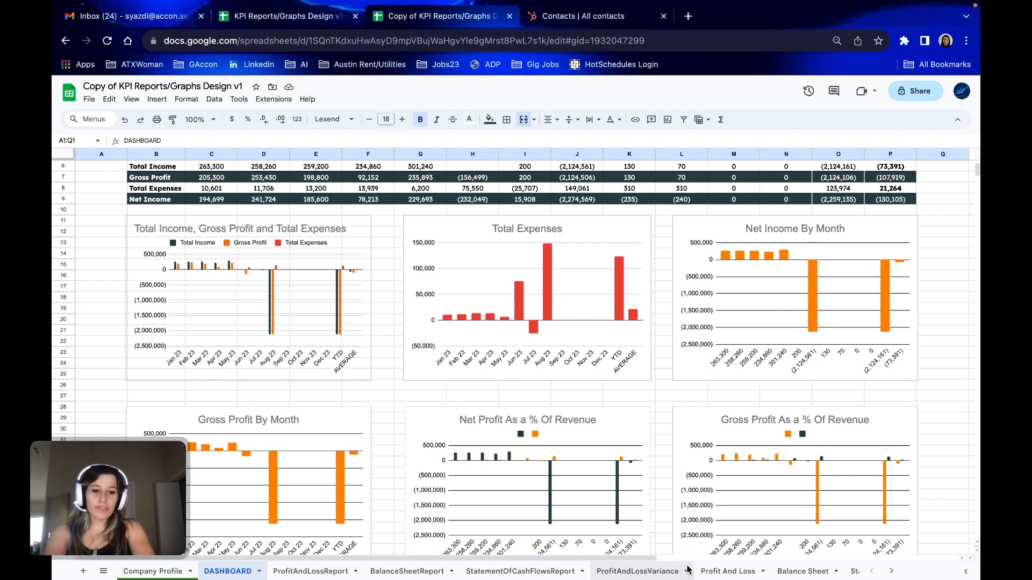
left_click(736, 573)
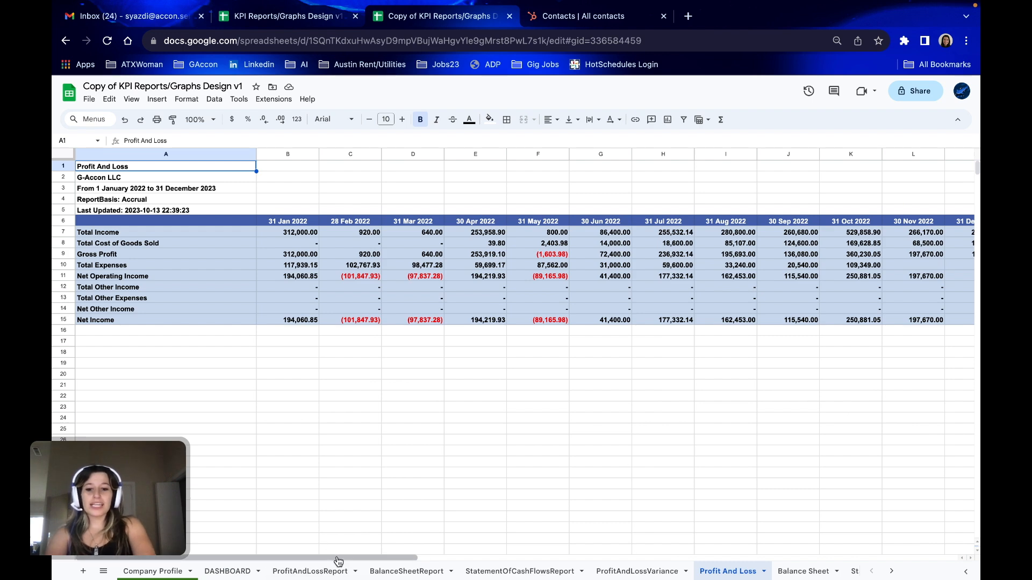
left_click_drag(349, 559, 316, 553)
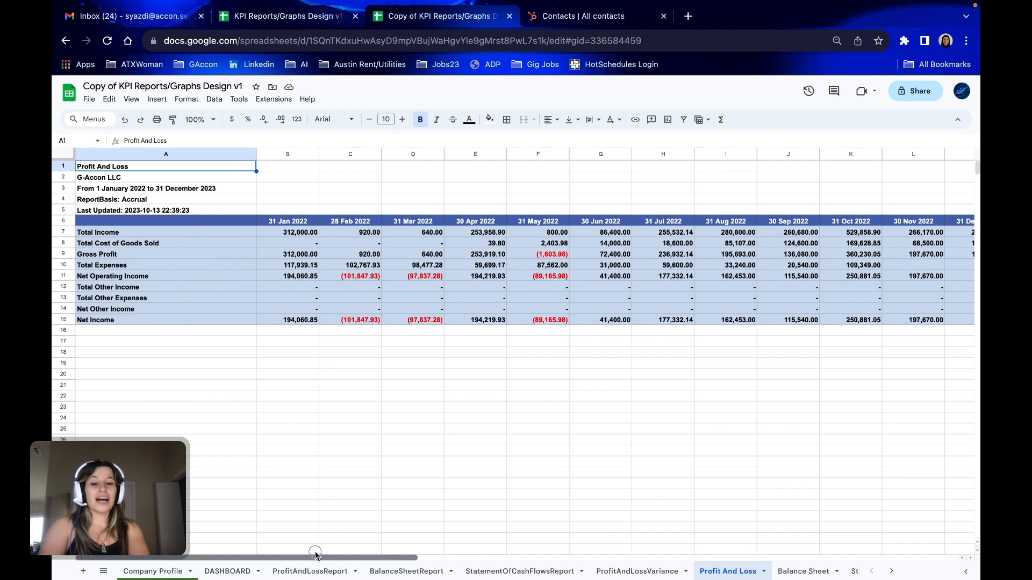
right_click(746, 574)
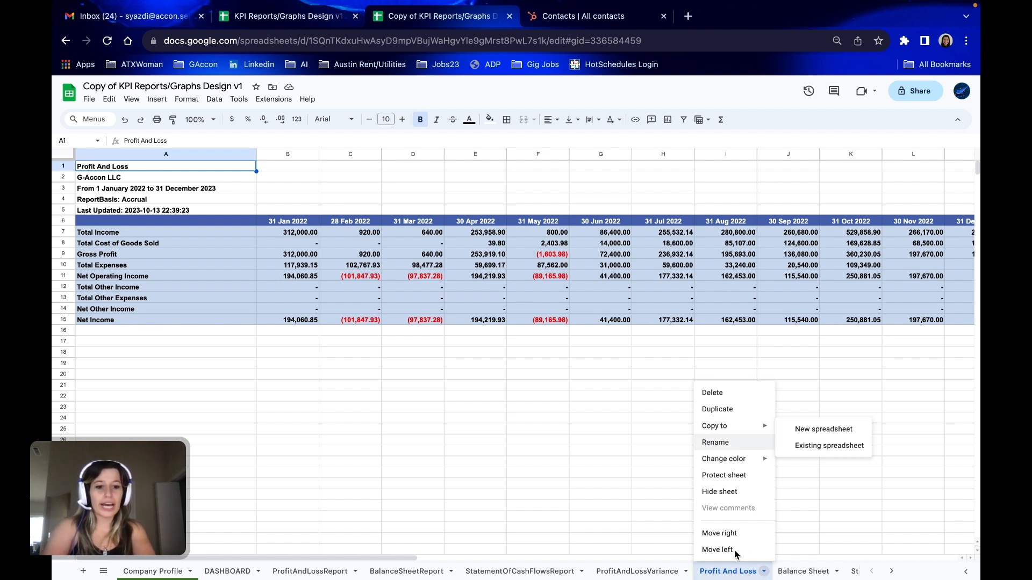
left_click(730, 494)
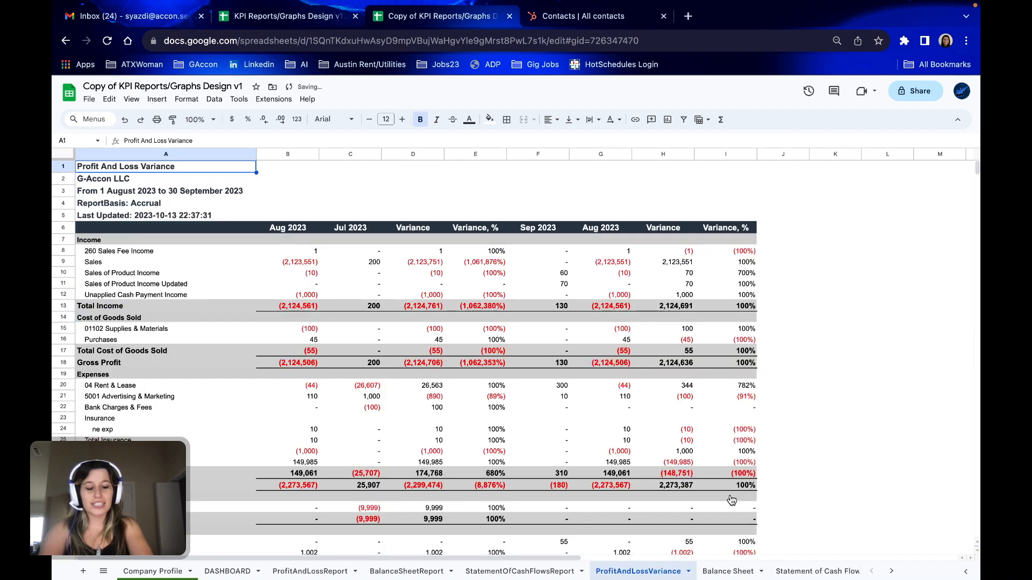
right_click(728, 573)
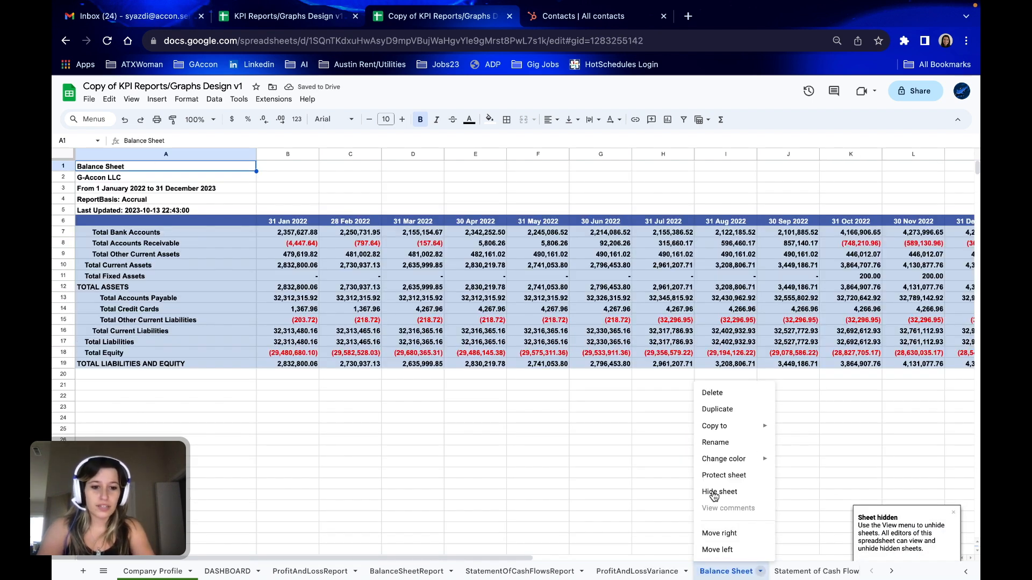
left_click(720, 492)
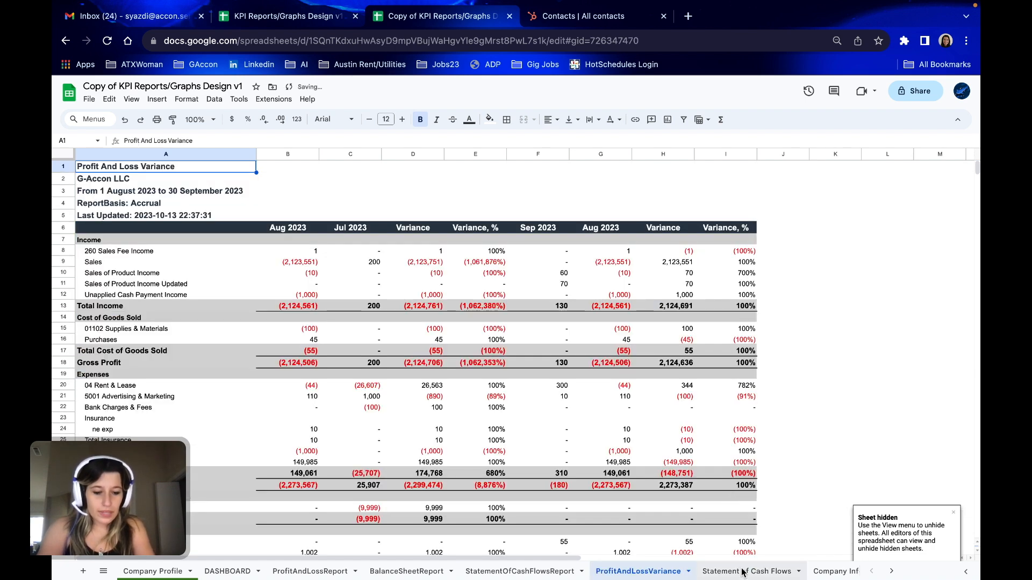
right_click(742, 572)
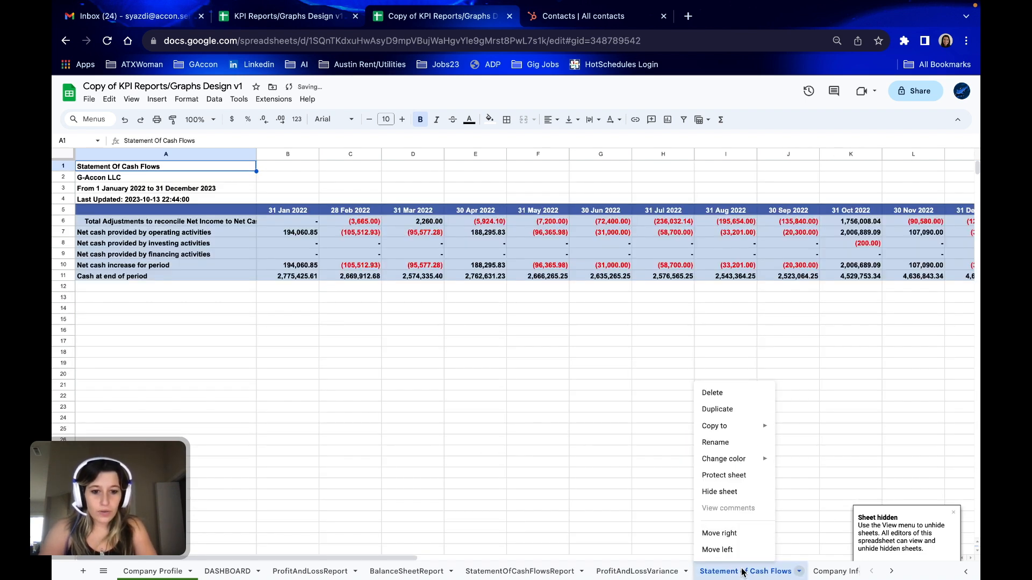
left_click(733, 493)
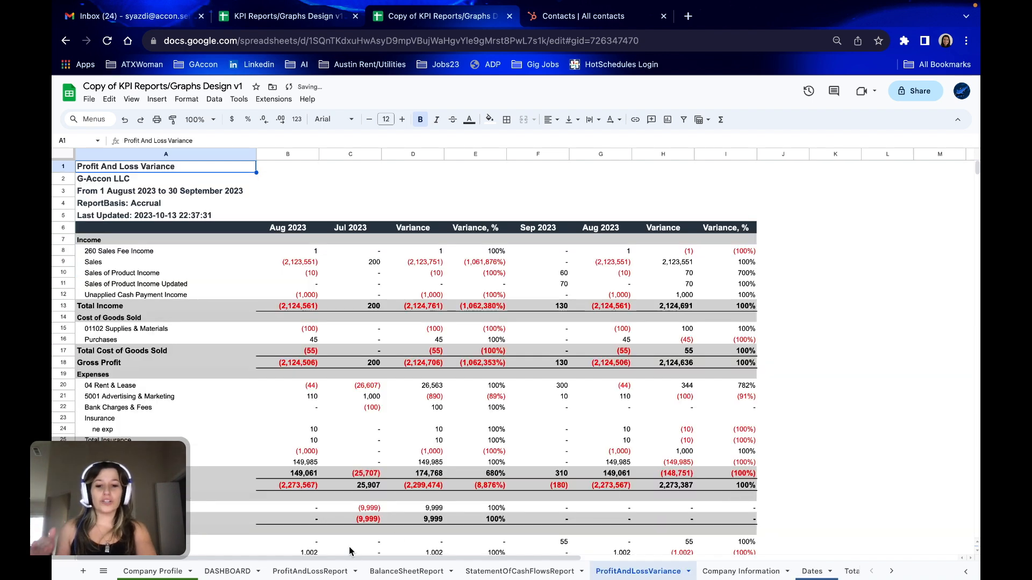
- Open the ProfitAndLossReport template on the ProfitAndLossReport sheet for editing through G-Accon for QuickBooks
left_click(306, 573)
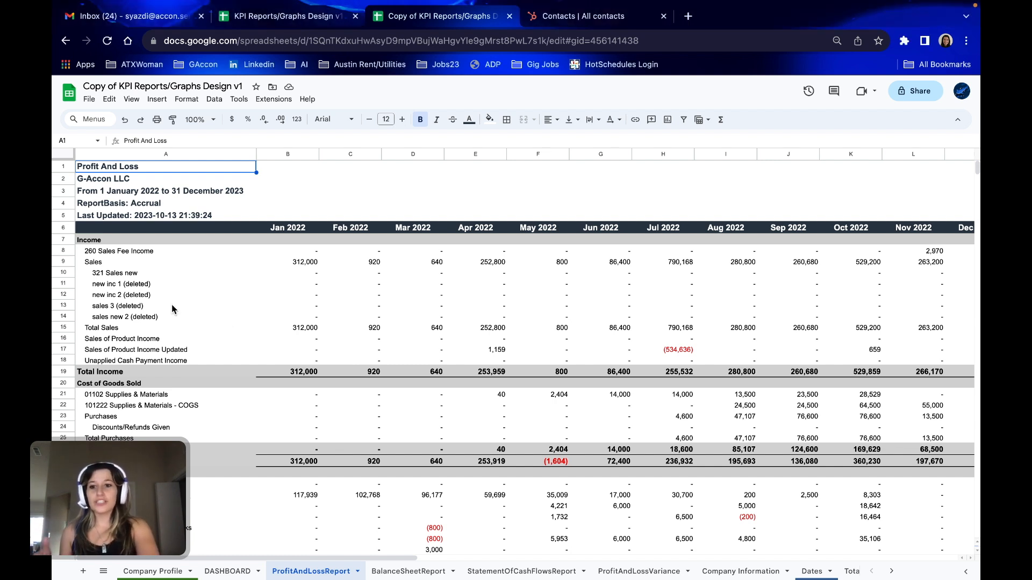
left_click(233, 284)
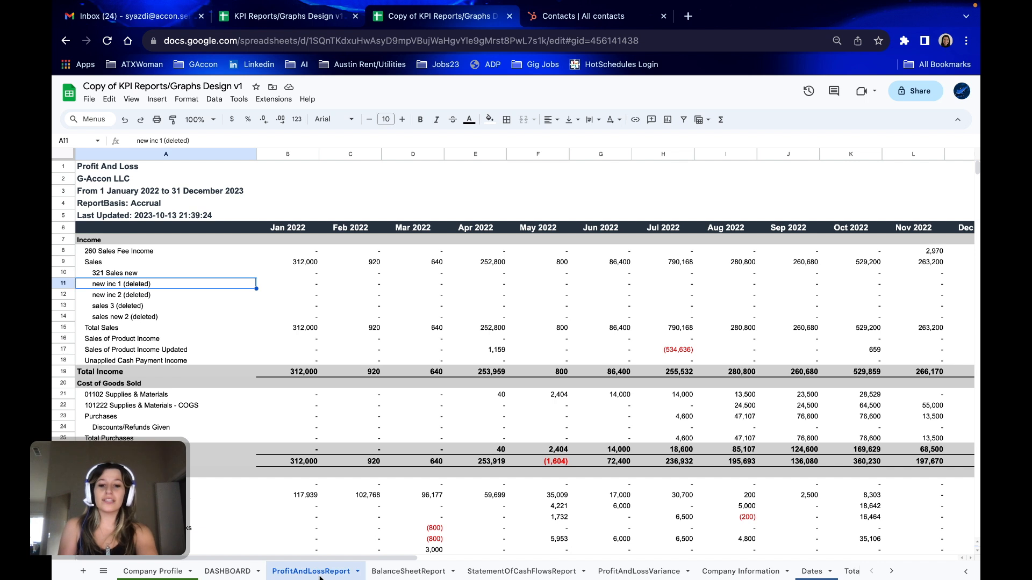
left_click(270, 103)
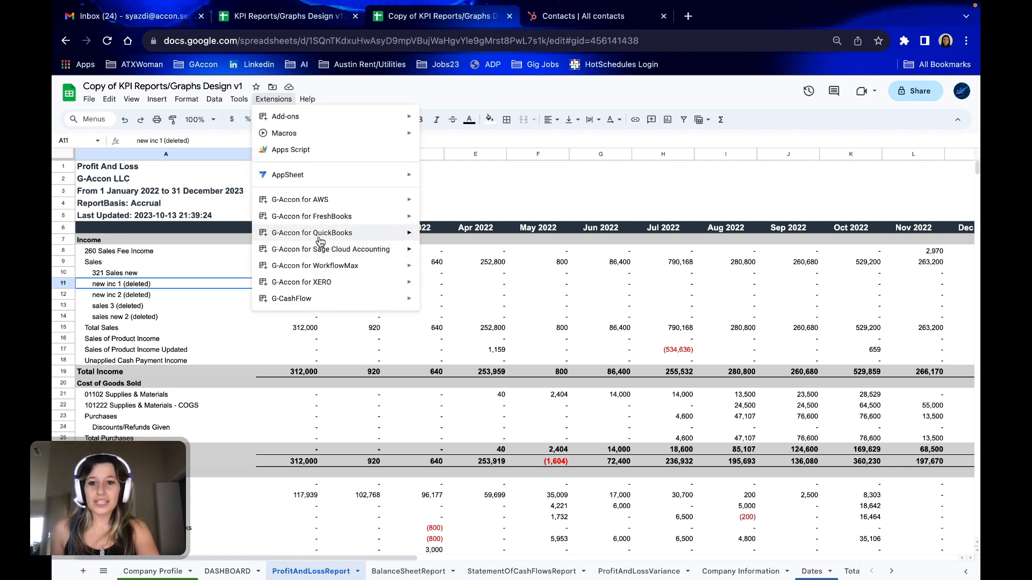
mouse_move(321, 240)
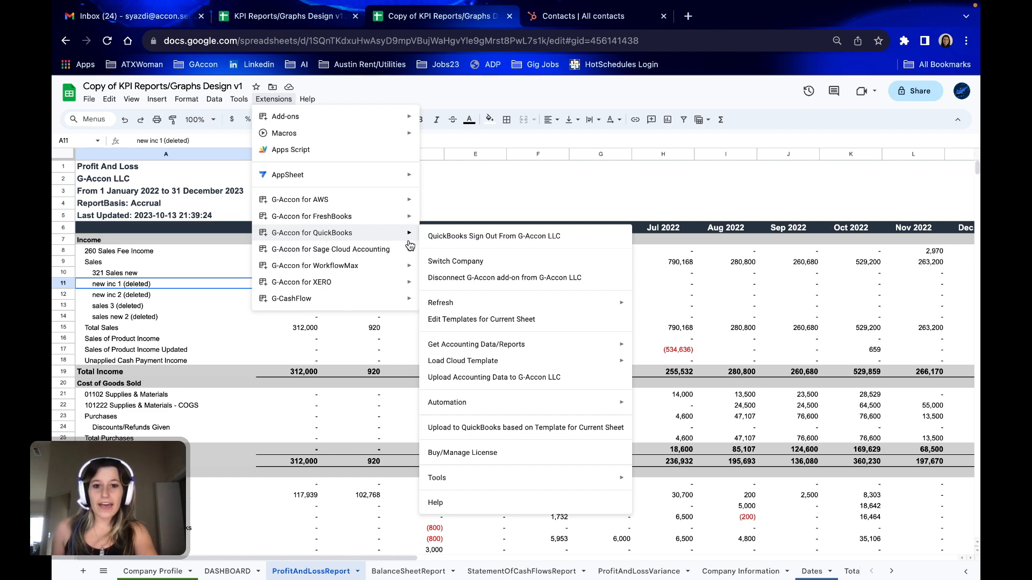
mouse_move(397, 218)
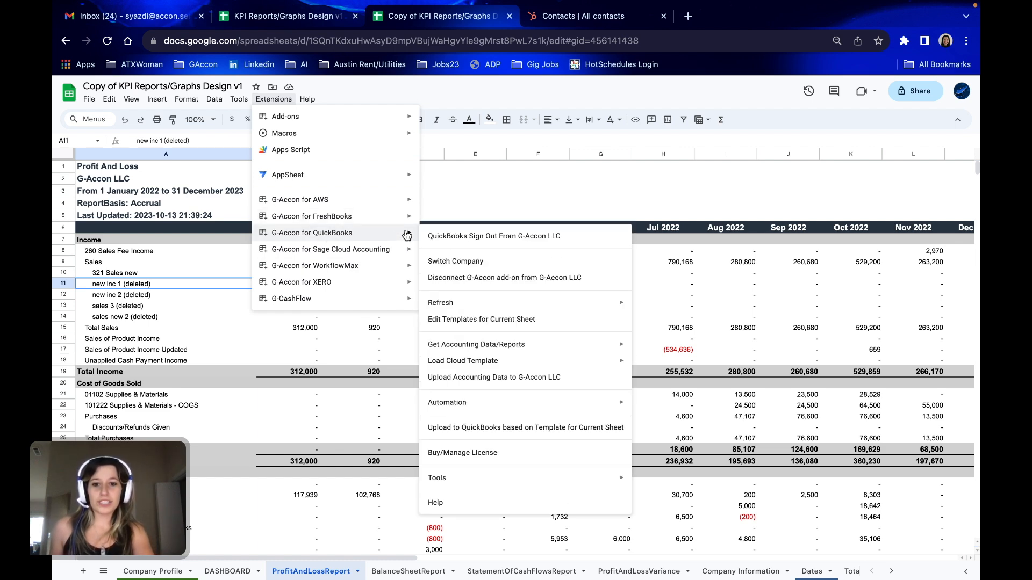
left_click(462, 320)
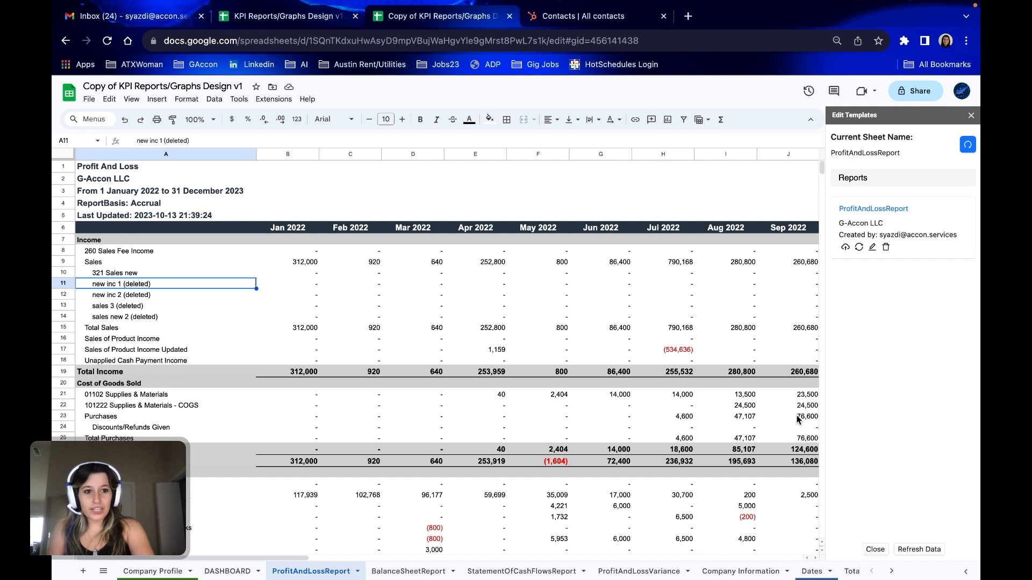
left_click(872, 247)
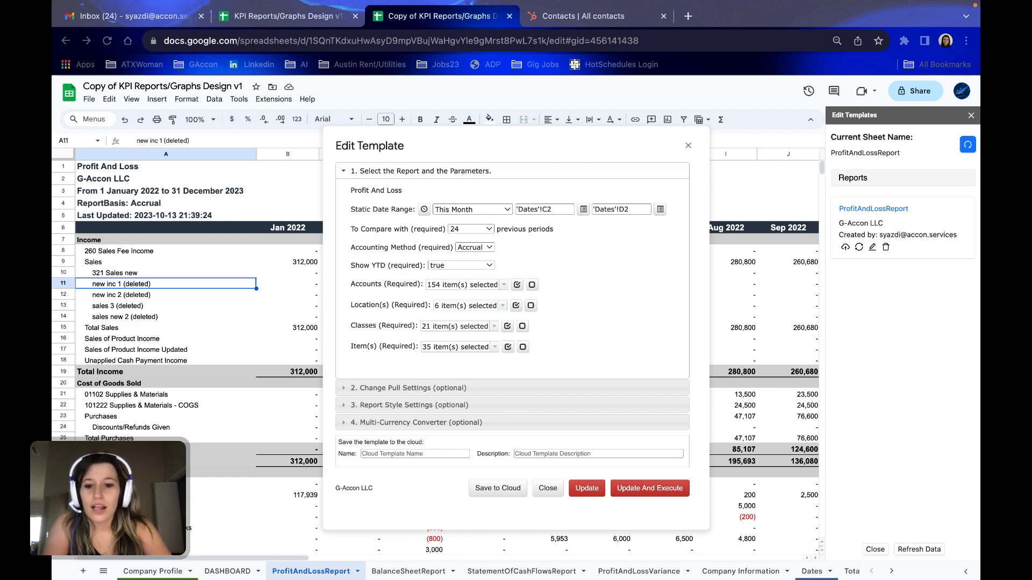
- In the report style settings, set the Title section's font to 14-point Caveat in italics, keeping it bold
left_click(408, 405)
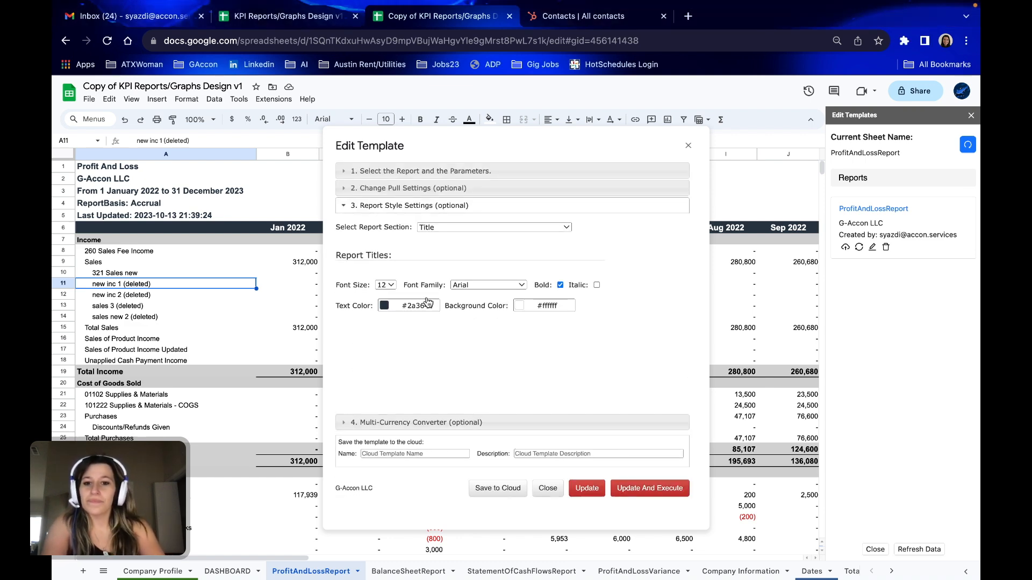
left_click(477, 232)
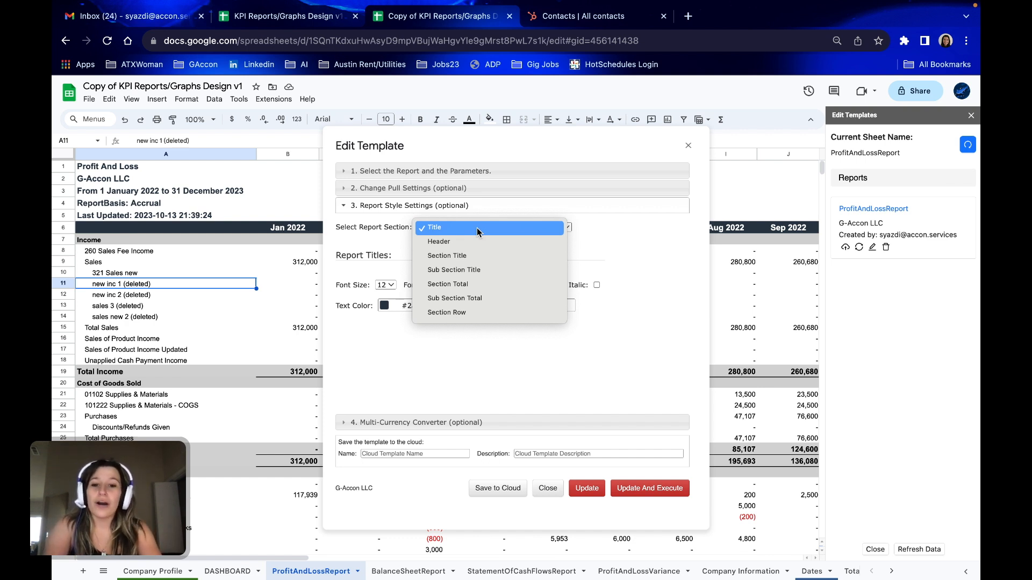
left_click(478, 231)
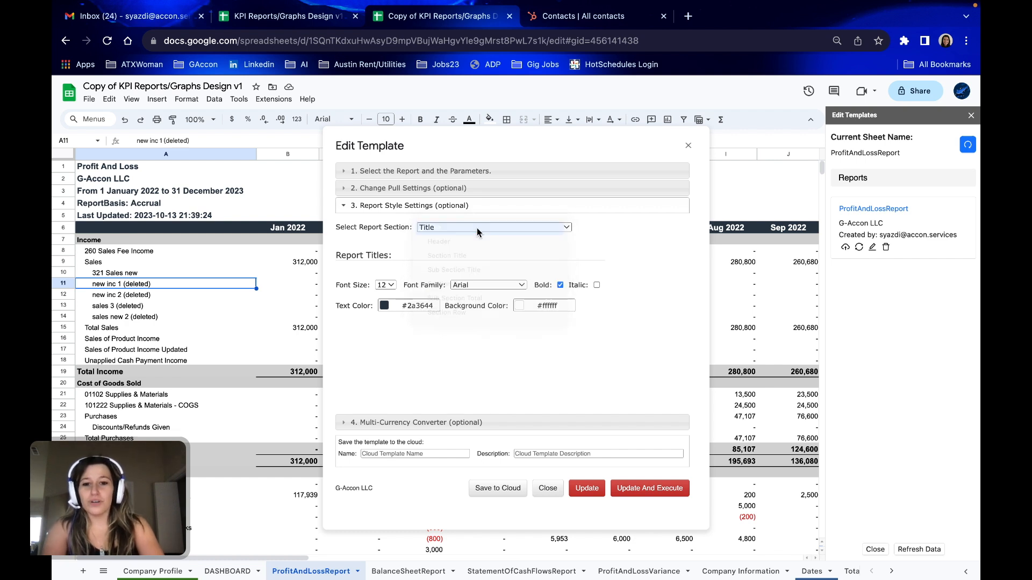
left_click(389, 287)
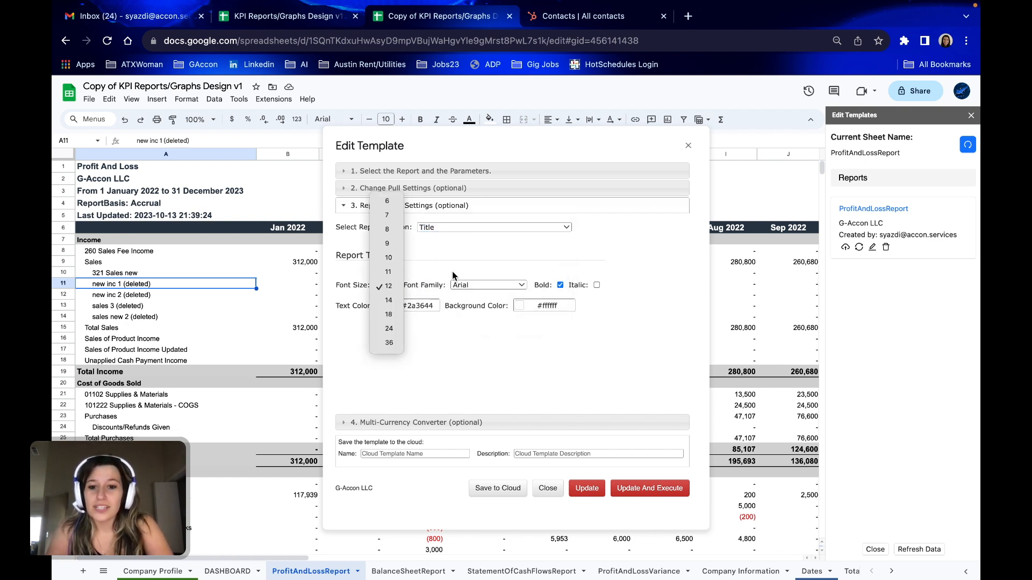
left_click(389, 300)
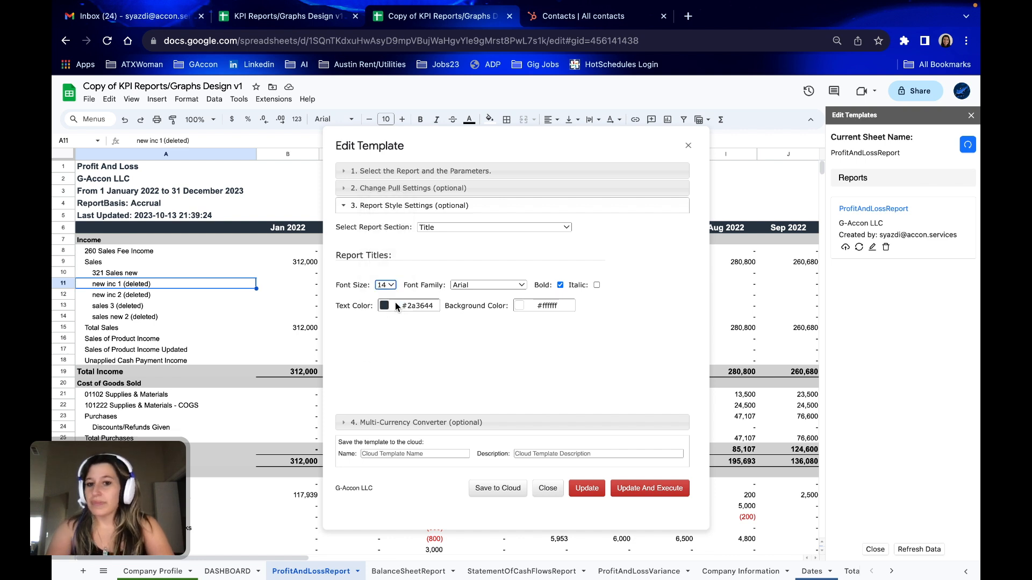
left_click(511, 286)
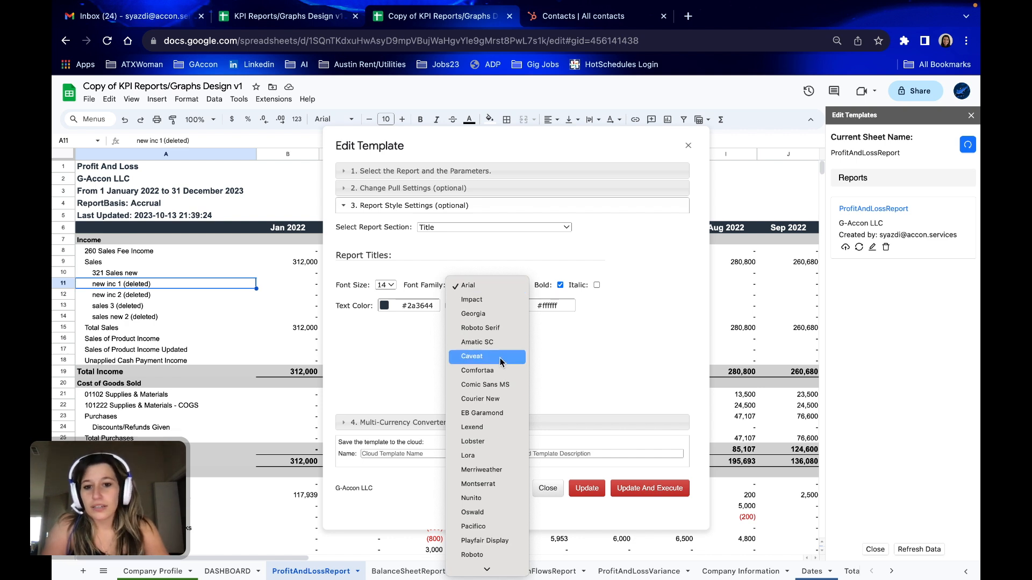
left_click(506, 357)
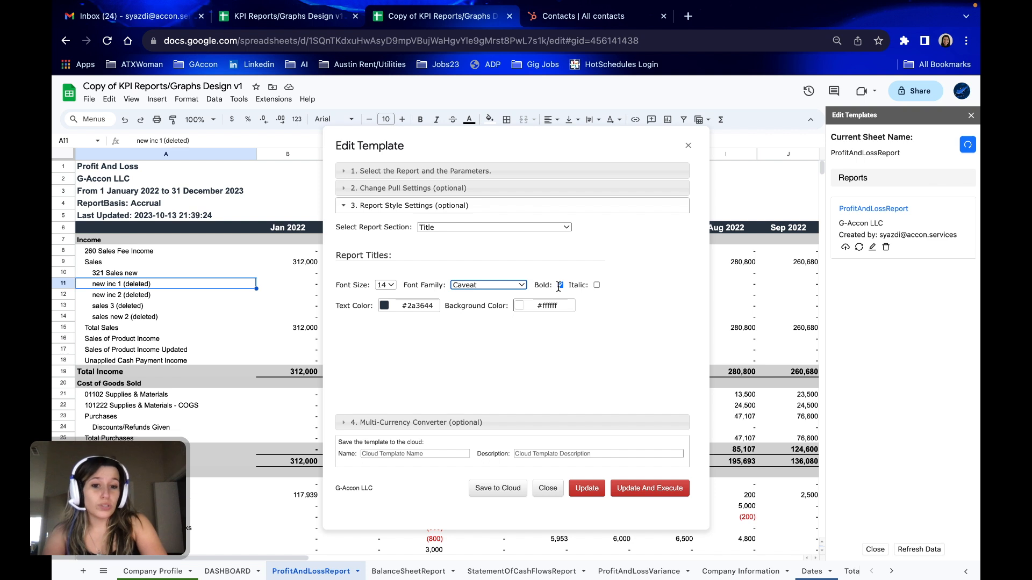
left_click(596, 285)
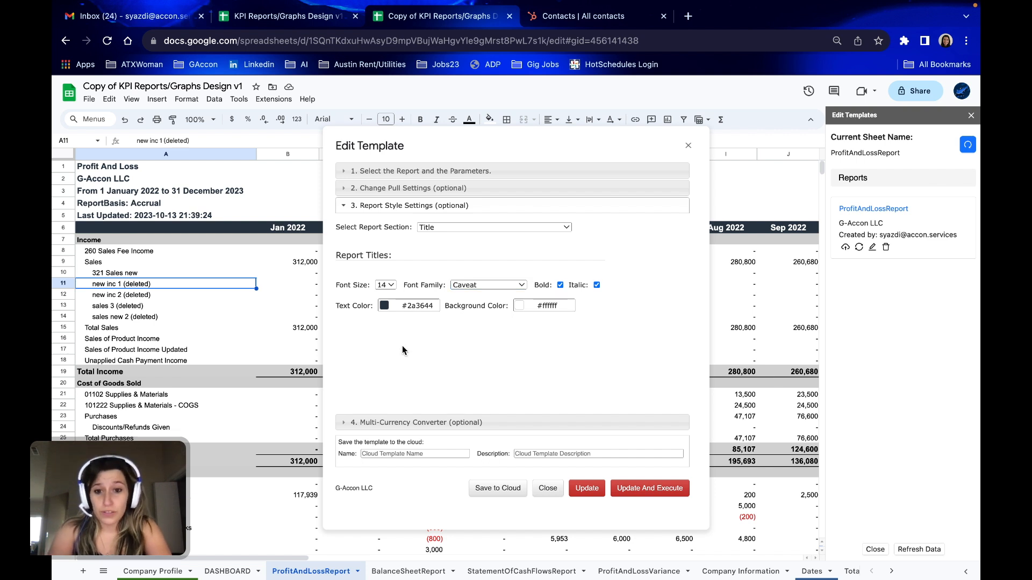
- Set the Title section's text color to the pale grey-green #b3c2b3
left_click(401, 308)
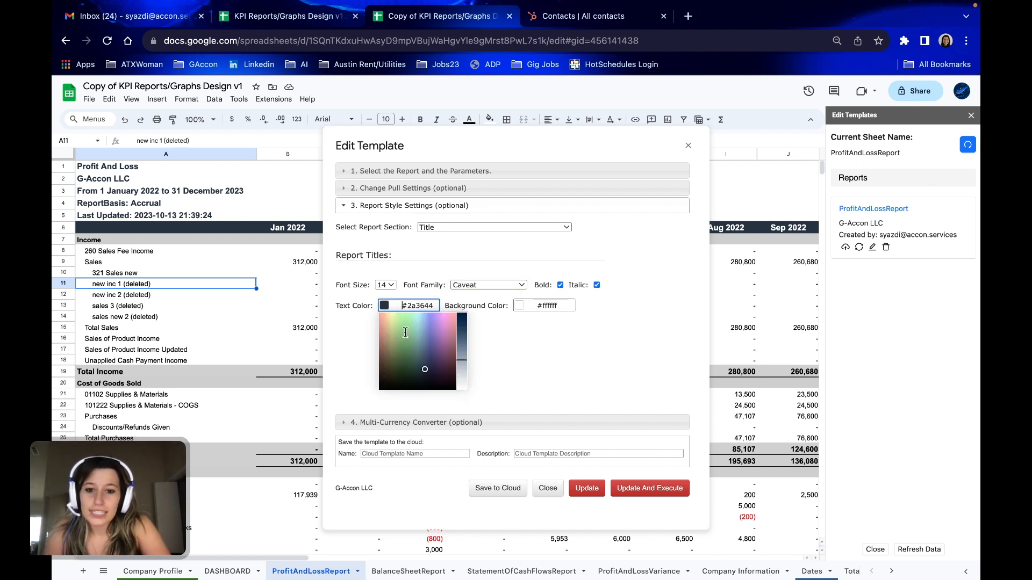
left_click(404, 331)
left_click(462, 383)
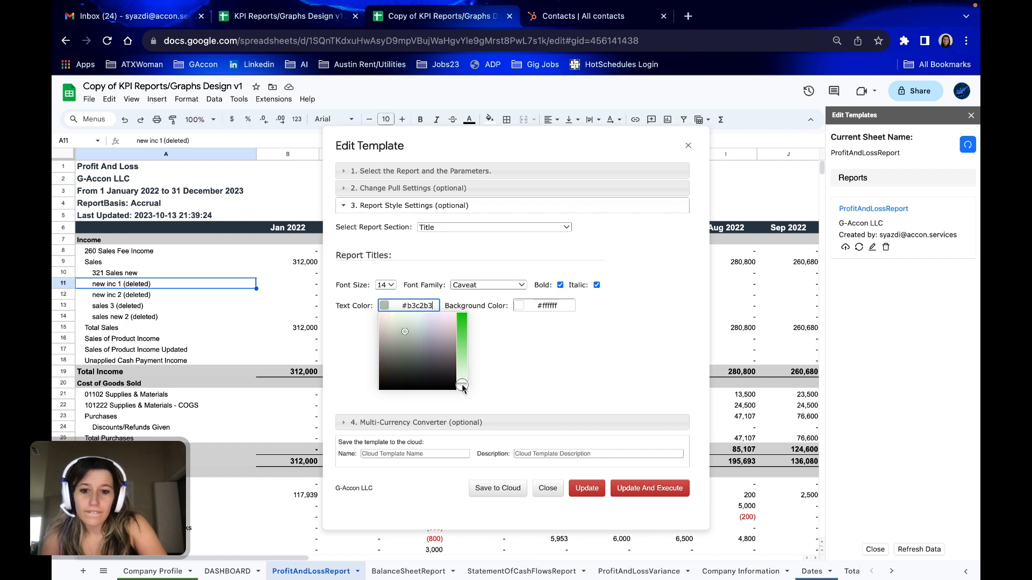
left_click(525, 339)
- Set the Title section's background color to the dark blue #0a1670
left_click(521, 306)
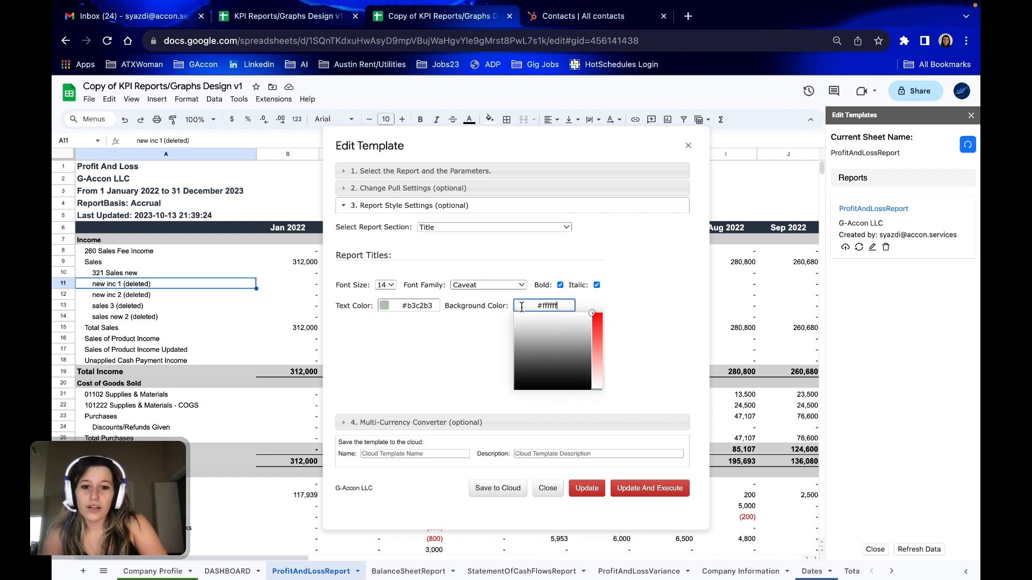
left_click(597, 328)
left_click(565, 357)
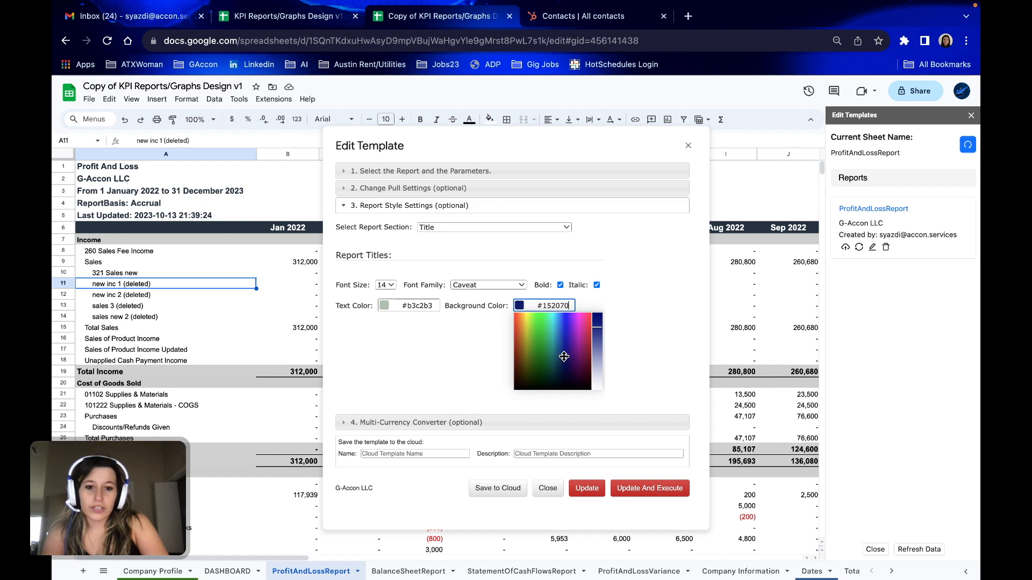
left_click(597, 319)
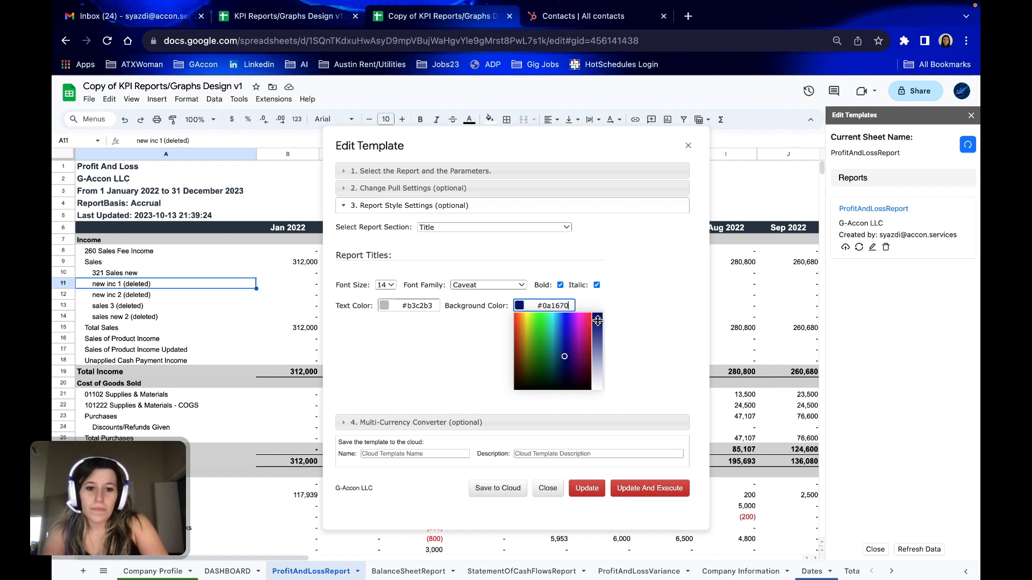
left_click(676, 342)
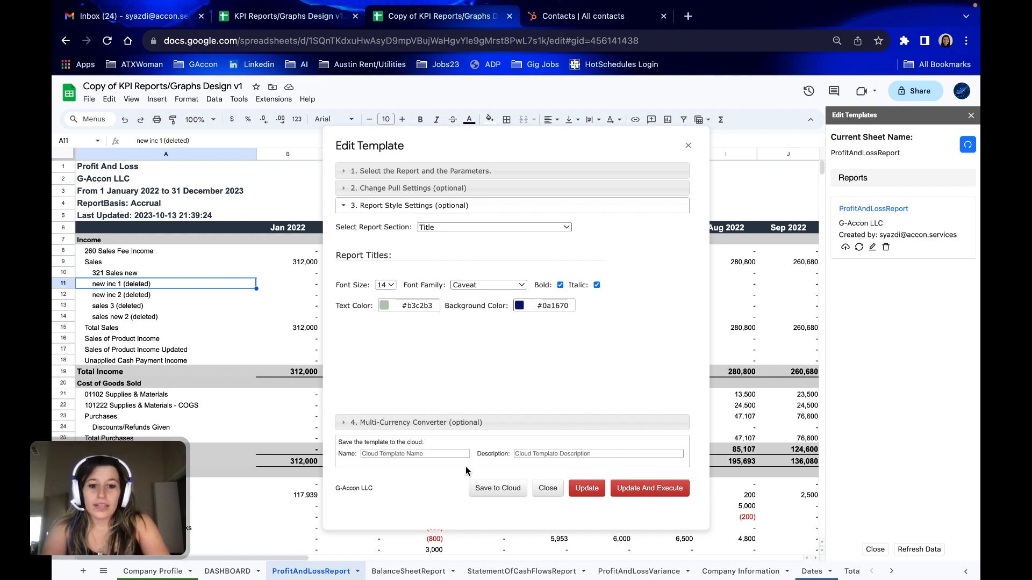
- Update and execute the edited Profit and Loss template, and check the styling of the report's title rows
left_click(664, 495)
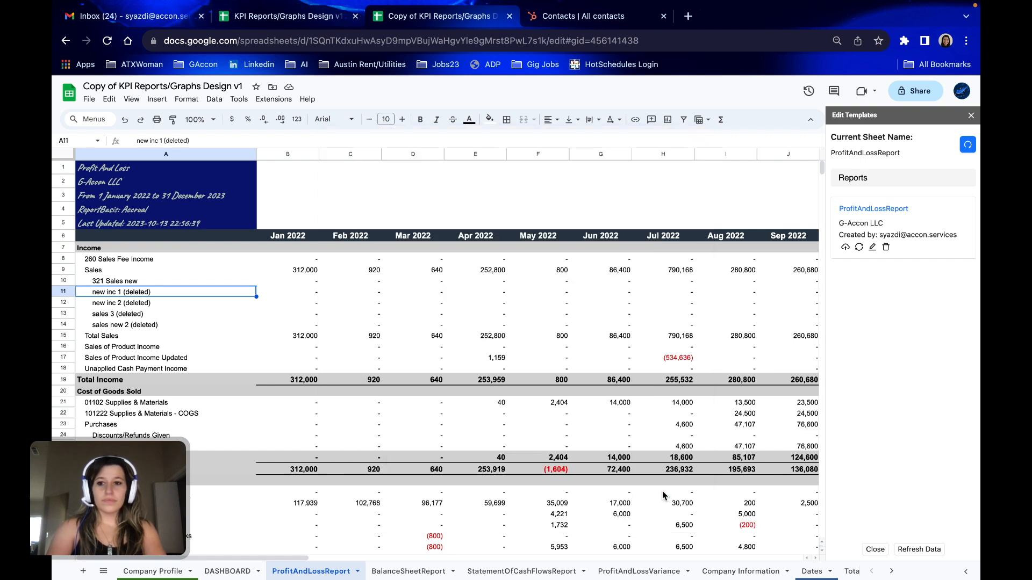
left_click(155, 184)
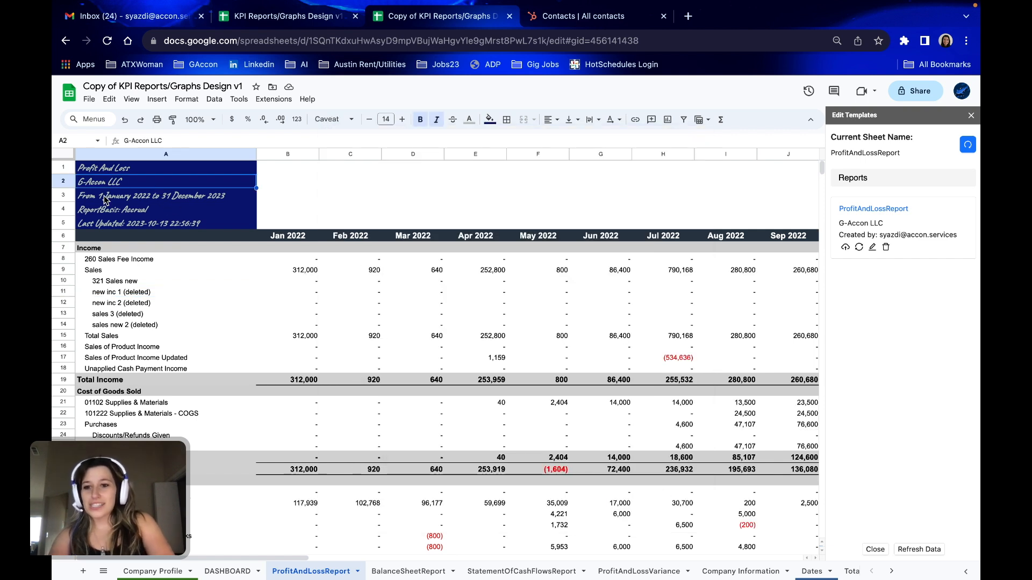
left_click(141, 169)
left_click(154, 182)
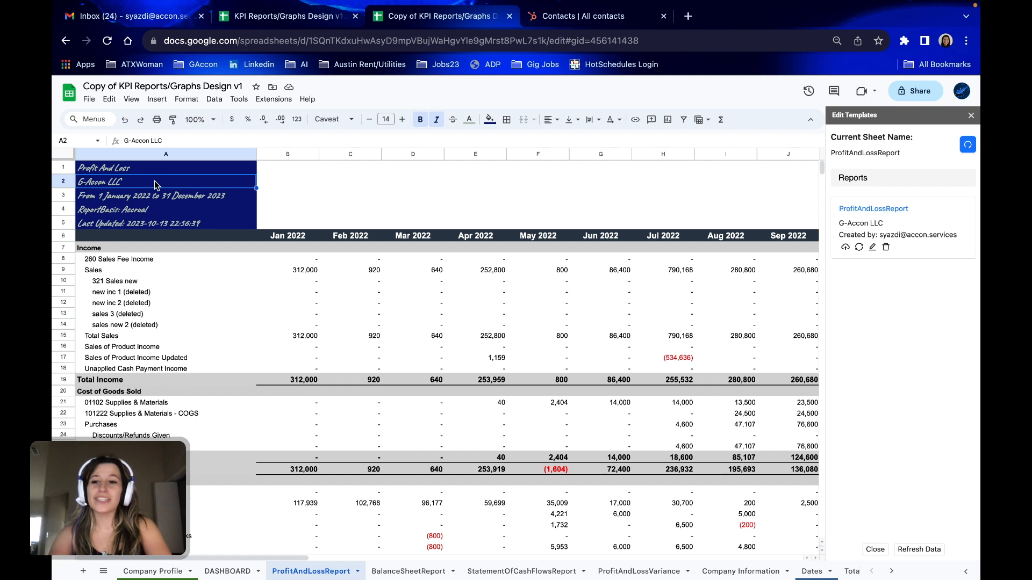
left_click(159, 195)
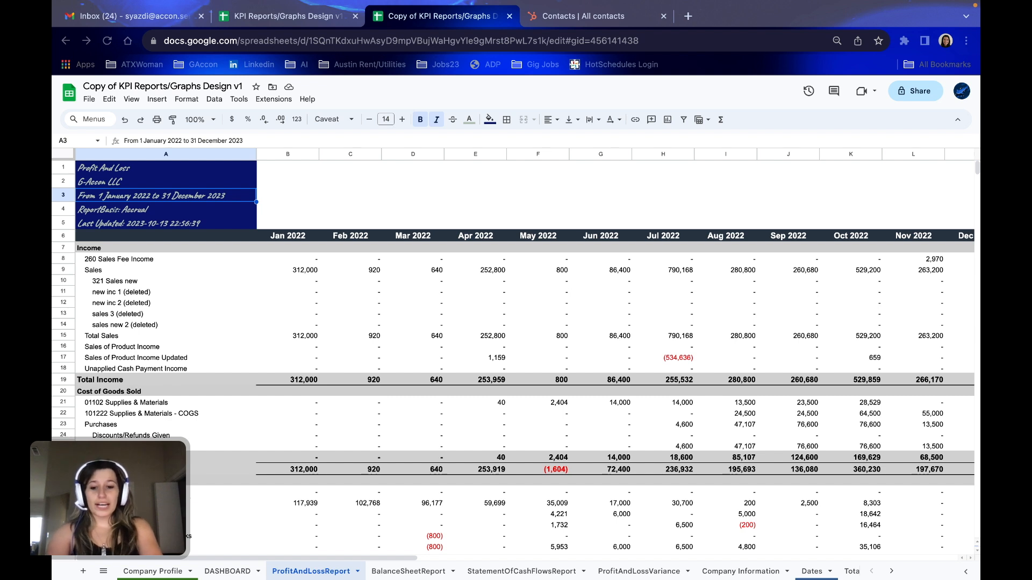
- Go to the DASHBOARD sheet to view its KPI charts
left_click(219, 576)
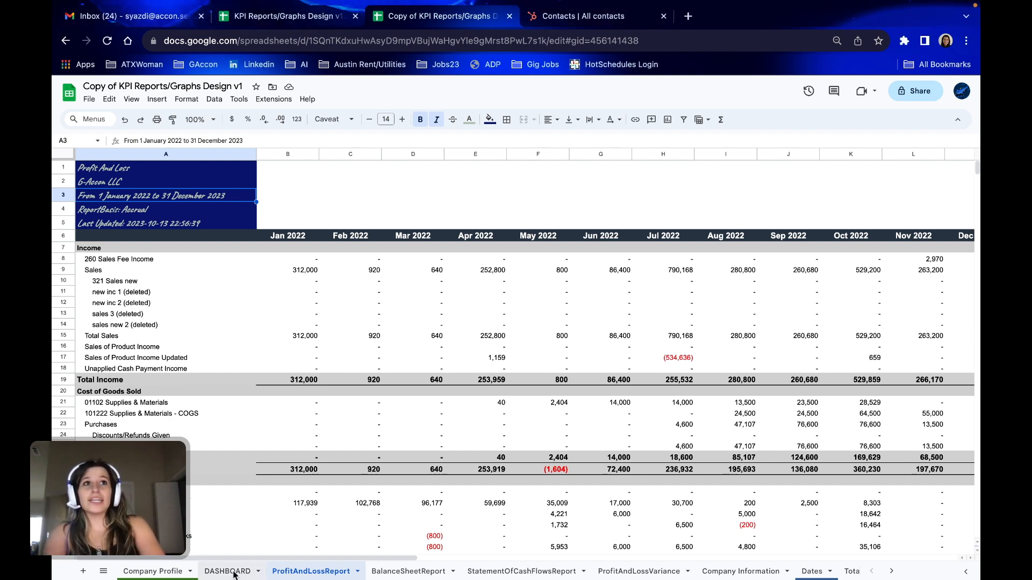
left_click(222, 574)
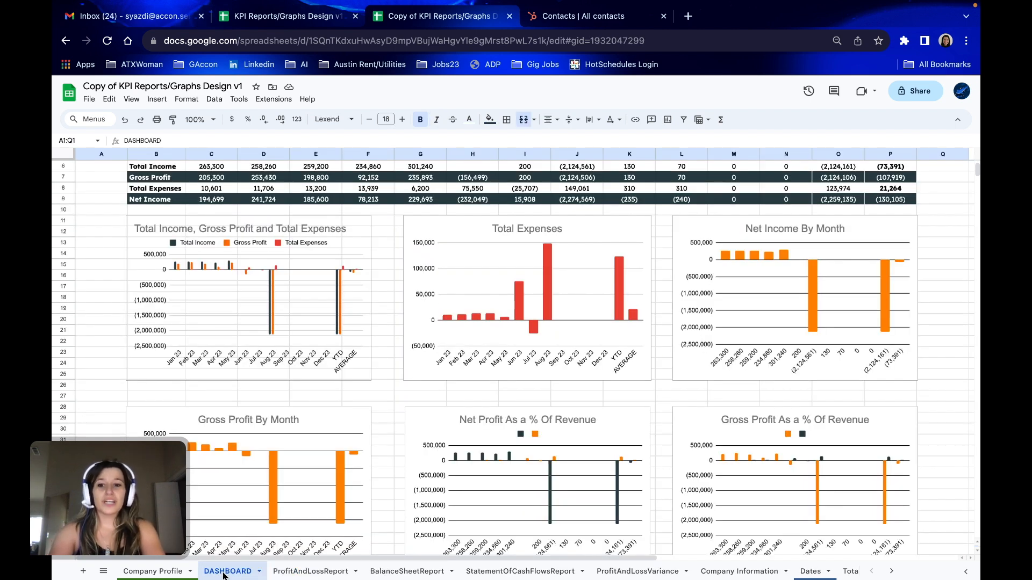